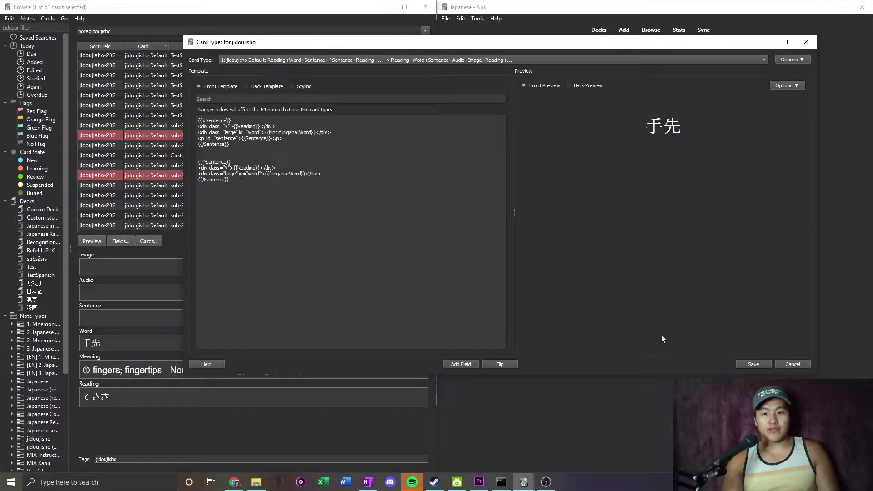
Save the front template and preview the 手先 card with test Sentence 'y'
{"action": "left_click", "coordinate": [755, 364]}
{"action": "left_click", "coordinate": [158, 315]}
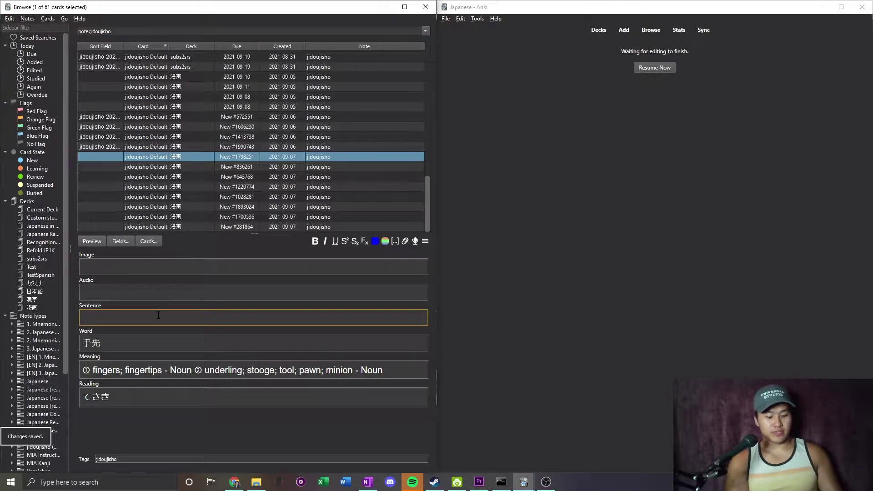
{"action": "type", "text": "y"}
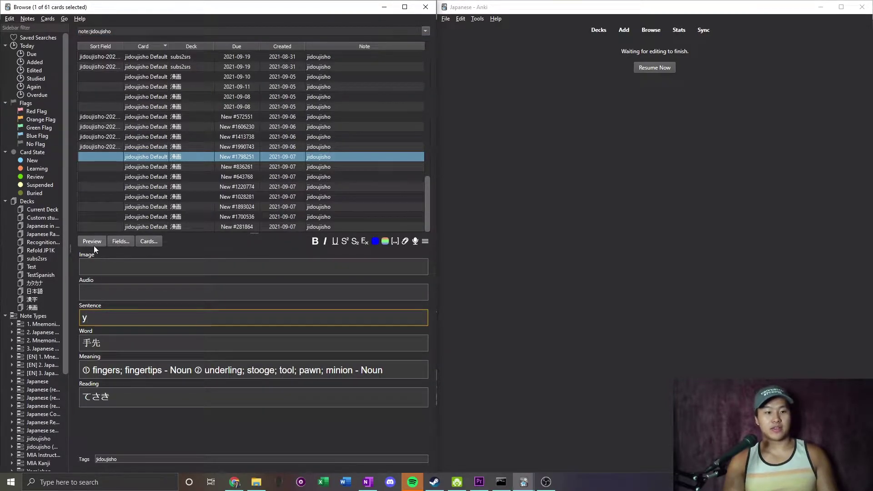
{"action": "left_click", "coordinate": [91, 241]}
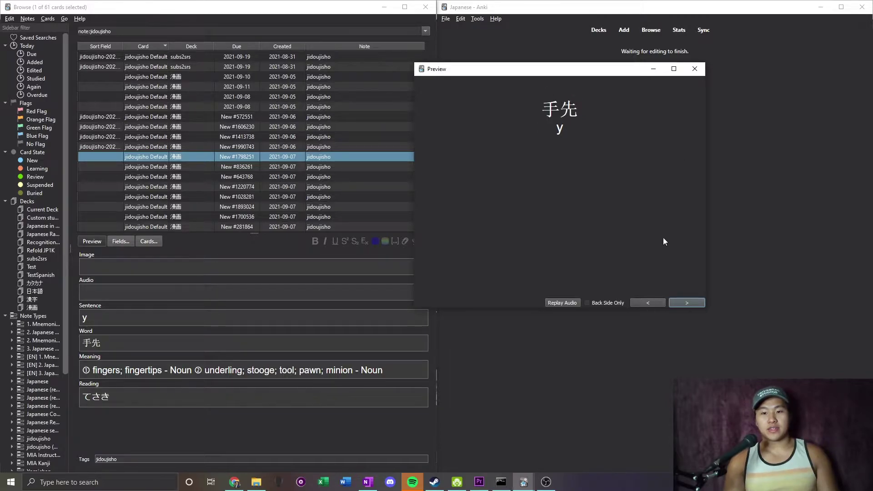
{"action": "left_click", "coordinate": [695, 69]}
Clear the 'y' from Sentence and preview the 手先 card with an empty Sentence
{"action": "left_click", "coordinate": [183, 312]}
{"action": "key", "text": "ctrl+a"}
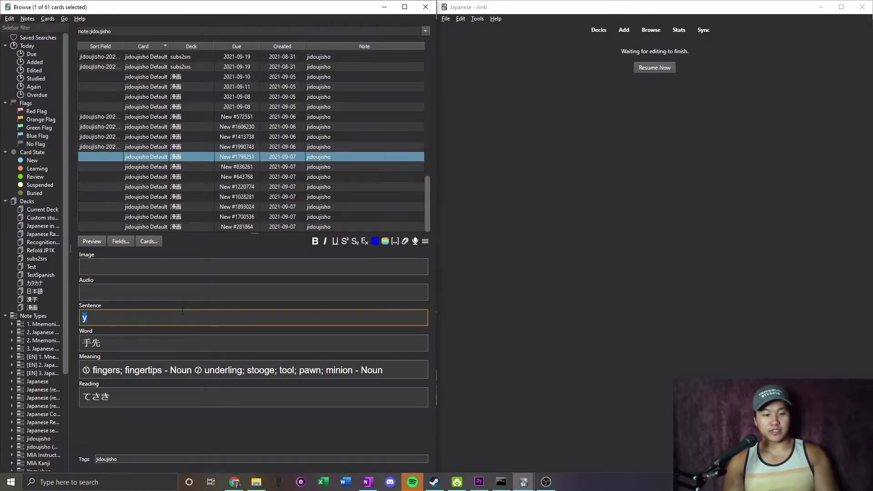
{"action": "key", "text": "BackSpace"}
{"action": "left_click", "coordinate": [83, 242]}
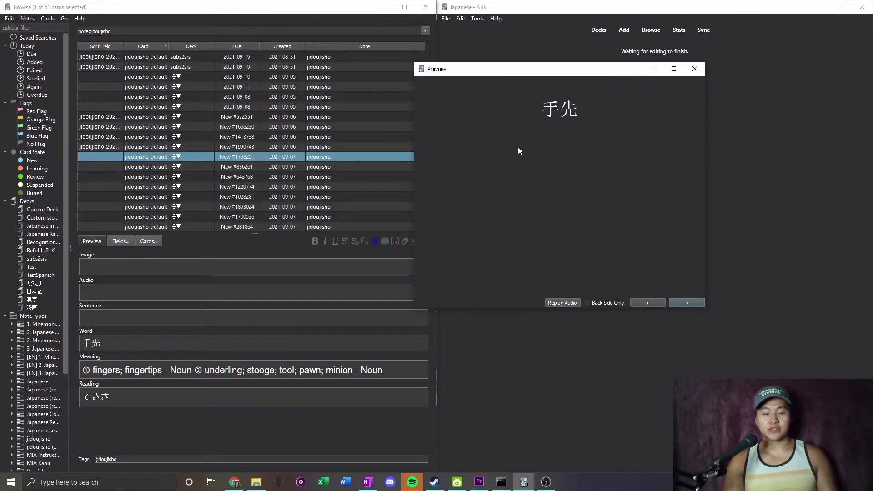
{"action": "left_click", "coordinate": [695, 68]}
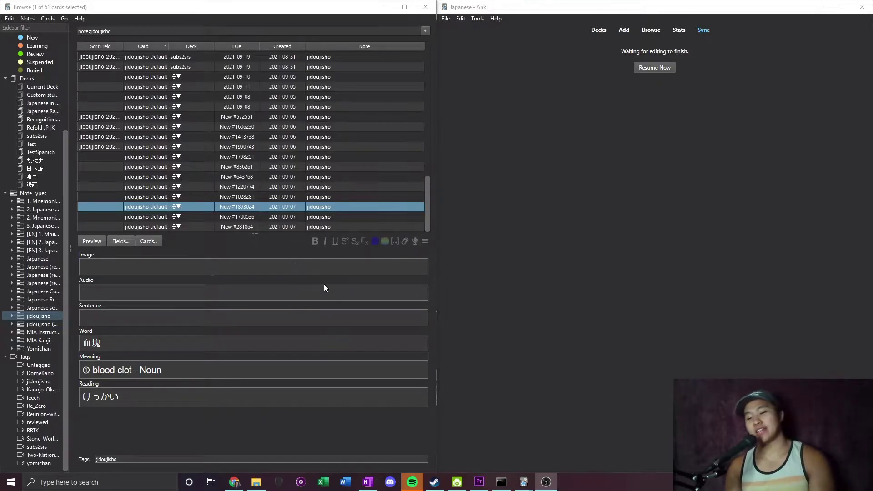
Select the subs2srs 味わう card, which has a sentence, in the browser list
{"action": "scroll", "coordinate": [188, 165], "scroll_direction": "up", "scroll_amount": 13}
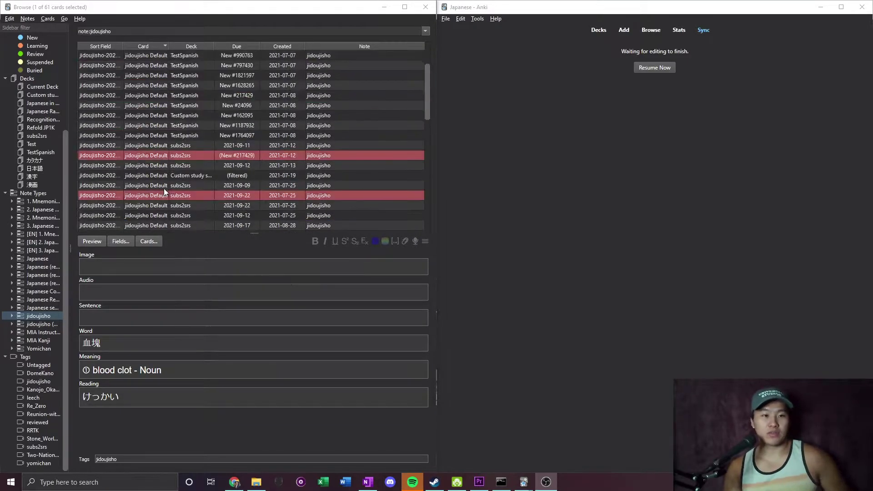
{"action": "left_click", "coordinate": [184, 182]}
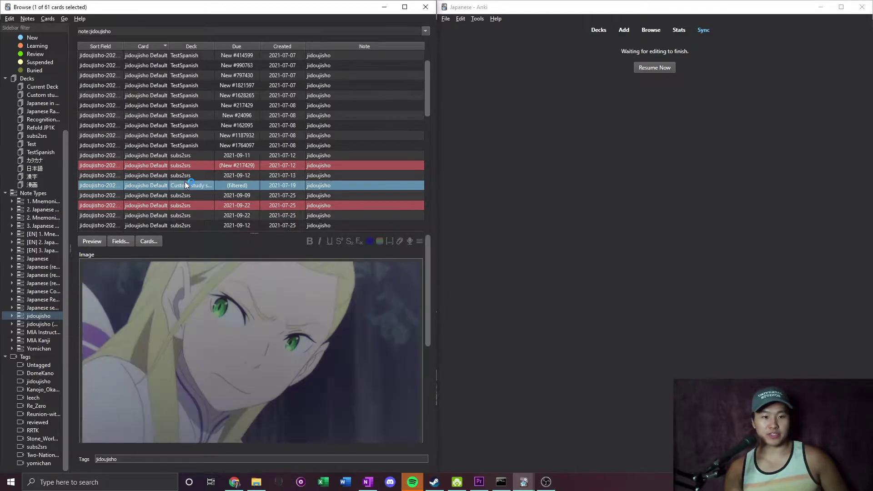
{"action": "left_click", "coordinate": [187, 225]}
{"action": "scroll", "coordinate": [188, 225], "scroll_direction": "down", "scroll_amount": 4}
{"action": "scroll", "coordinate": [207, 286], "scroll_direction": "down", "scroll_amount": 2}
{"action": "scroll", "coordinate": [207, 286], "scroll_direction": "down", "scroll_amount": 1}
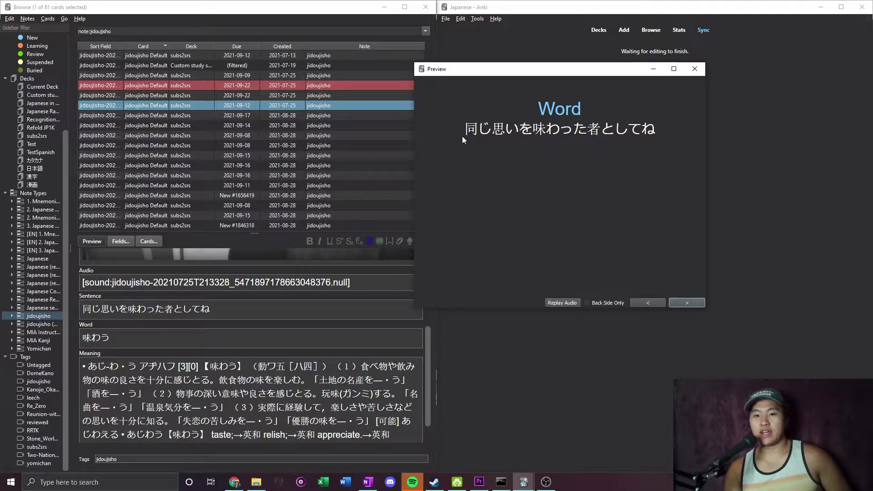
Reveal the hidden word 味わう on the preview, then reopen the 味わう card preview
{"action": "left_click_drag", "start_coordinate": [463, 133], "coordinate": [660, 129]}
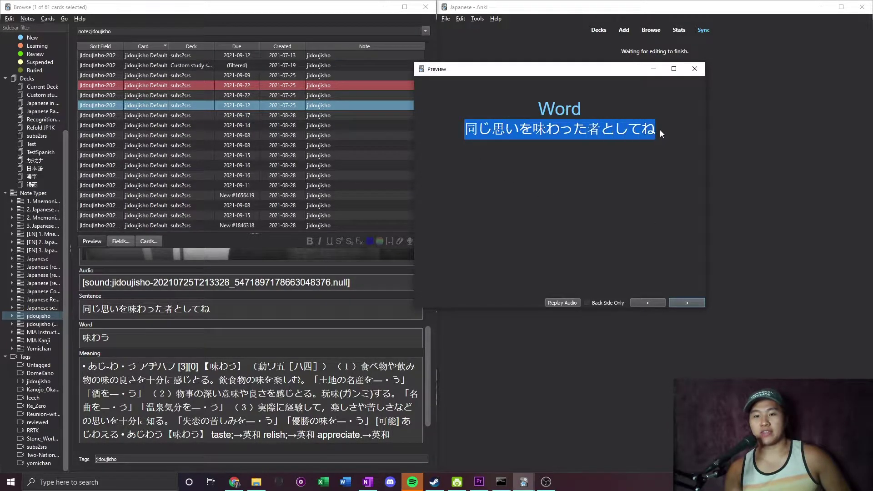
{"action": "left_click", "coordinate": [584, 166]}
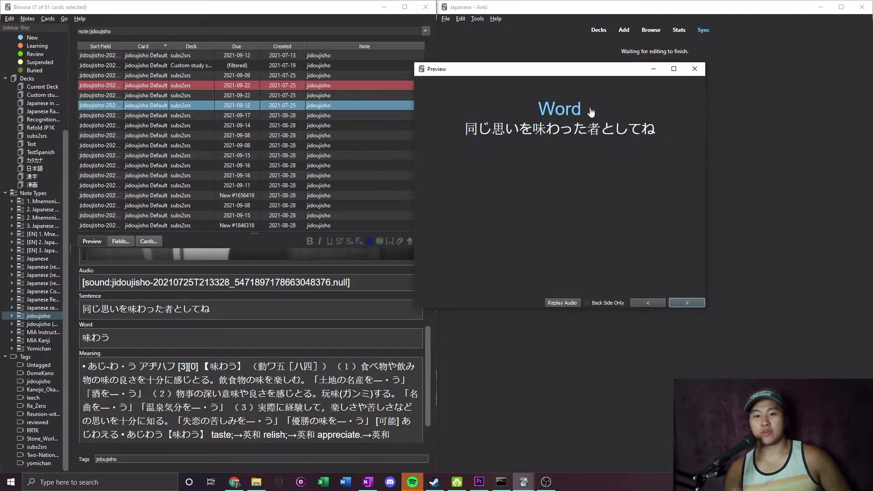
{"action": "left_click", "coordinate": [562, 116]}
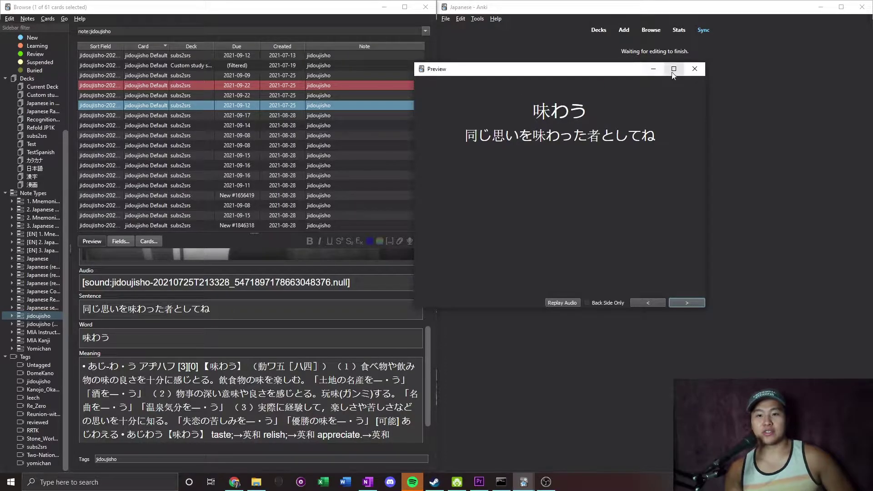
{"action": "left_click", "coordinate": [695, 69]}
{"action": "left_click", "coordinate": [98, 241]}
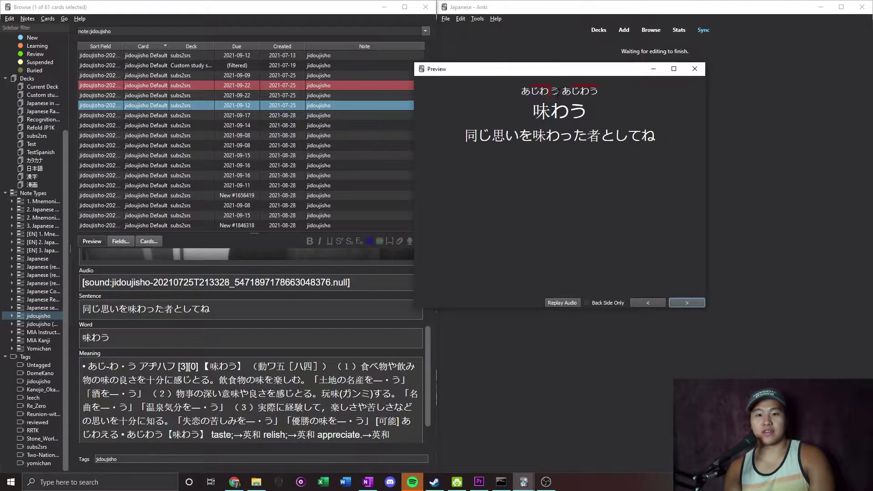
Preview the sentence-less 掻き毟る card and reveal its word and reading
{"action": "key", "text": "Escape"}
{"action": "scroll", "coordinate": [347, 277], "scroll_direction": "down", "scroll_amount": 2}
{"action": "scroll", "coordinate": [209, 159], "scroll_direction": "down", "scroll_amount": 10}
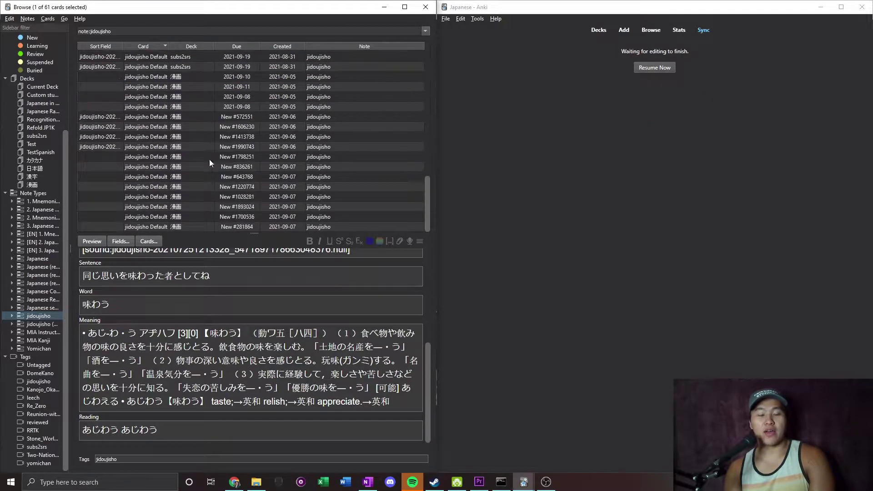
{"action": "left_click", "coordinate": [176, 168]}
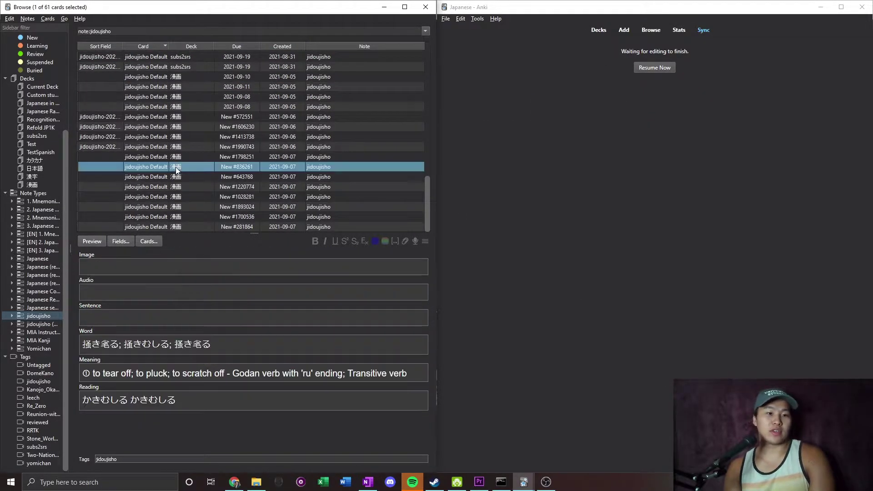
{"action": "left_click", "coordinate": [93, 241]}
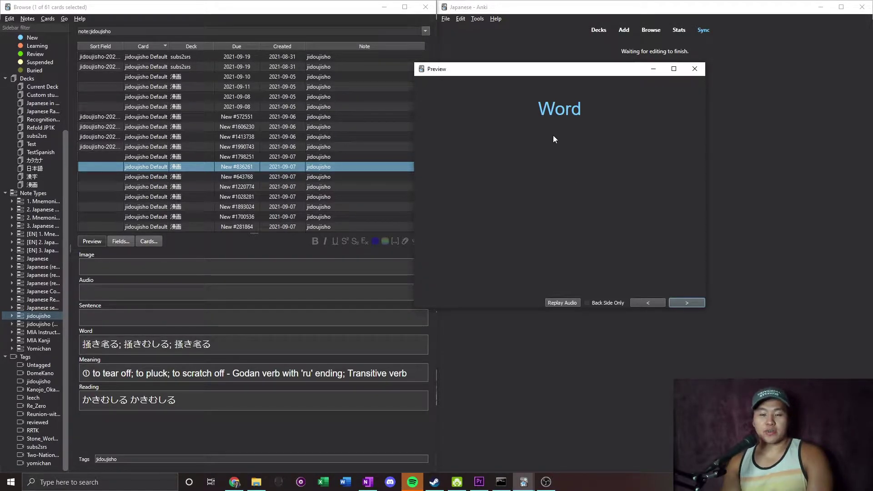
{"action": "left_click", "coordinate": [561, 116]}
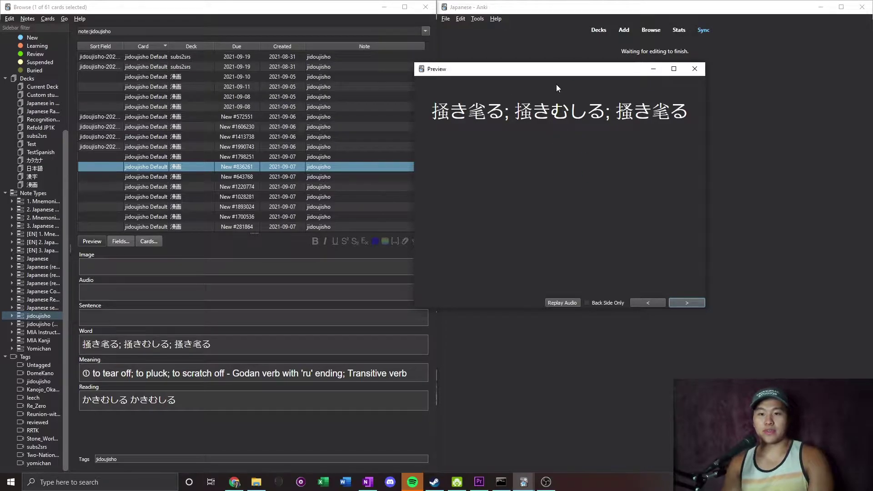
{"action": "mouse_move", "coordinate": [552, 89]}
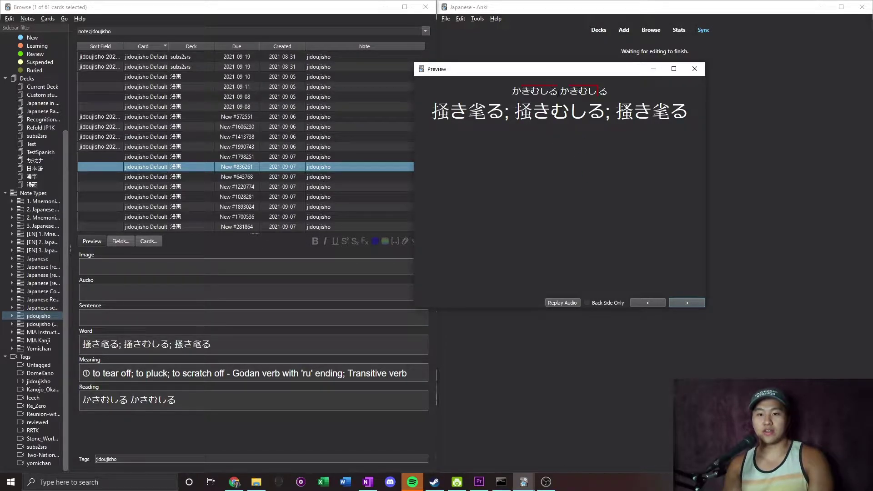
{"action": "left_click", "coordinate": [695, 69]}
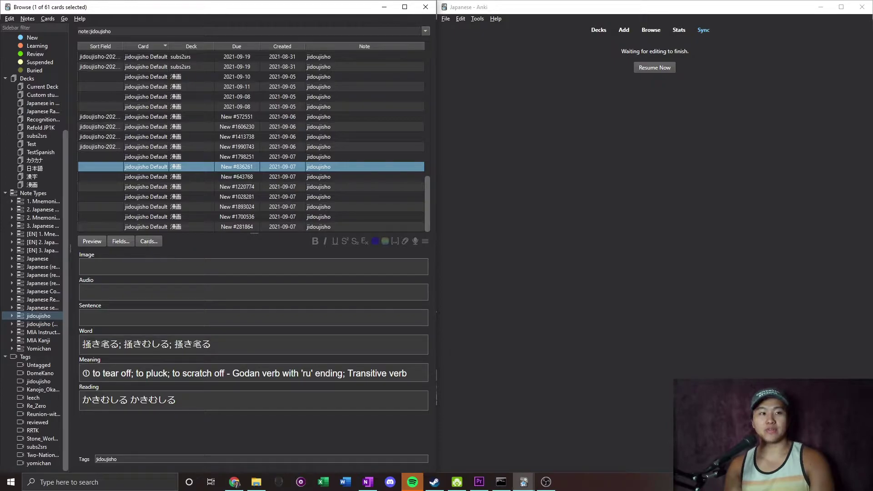
Browse through the neighbouring subs2srs cards in the list
{"action": "scroll", "coordinate": [148, 119], "scroll_direction": "up", "scroll_amount": 5}
{"action": "left_click", "coordinate": [149, 117]}
{"action": "scroll", "coordinate": [149, 123], "scroll_direction": "up", "scroll_amount": 5}
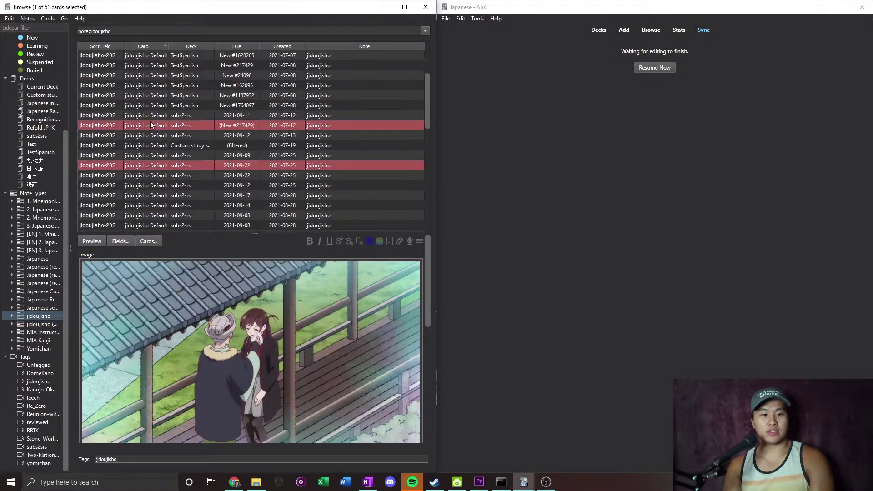
{"action": "left_click", "coordinate": [154, 113]}
{"action": "scroll", "coordinate": [154, 125], "scroll_direction": "down", "scroll_amount": 1}
{"action": "left_click", "coordinate": [154, 105]}
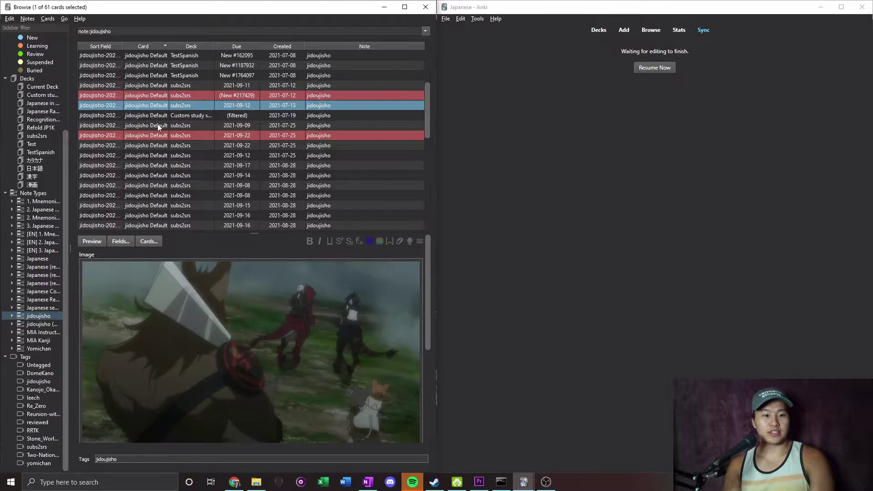
{"action": "key", "text": "Down"}
{"action": "key", "text": "Down"}
Wrap the original three front-template layout lines in a {{#Sentence}}…{{/Sentence}} block
{"action": "key", "text": "ctrl+l"}
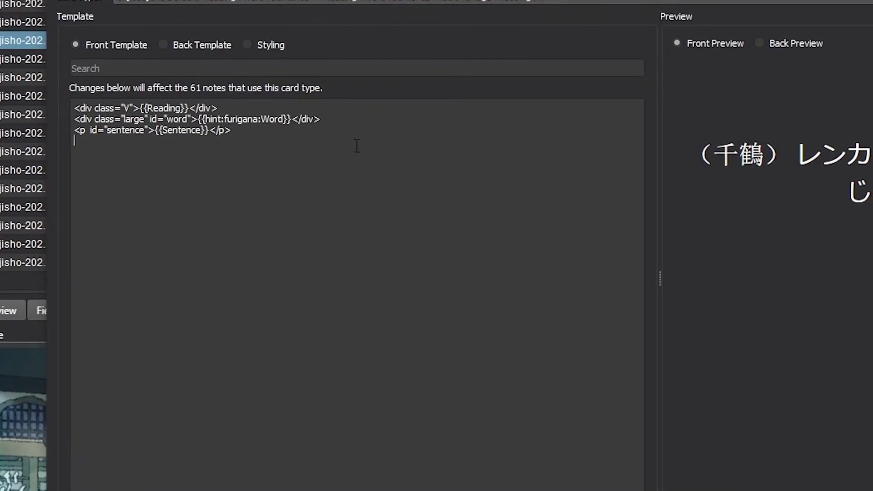
{"action": "key", "text": "Return"}
{"action": "type", "text": "{{#Sentence}}"}
{"action": "key", "text": "Return"}
{"action": "type", "text": "{{/Sentence}}"}
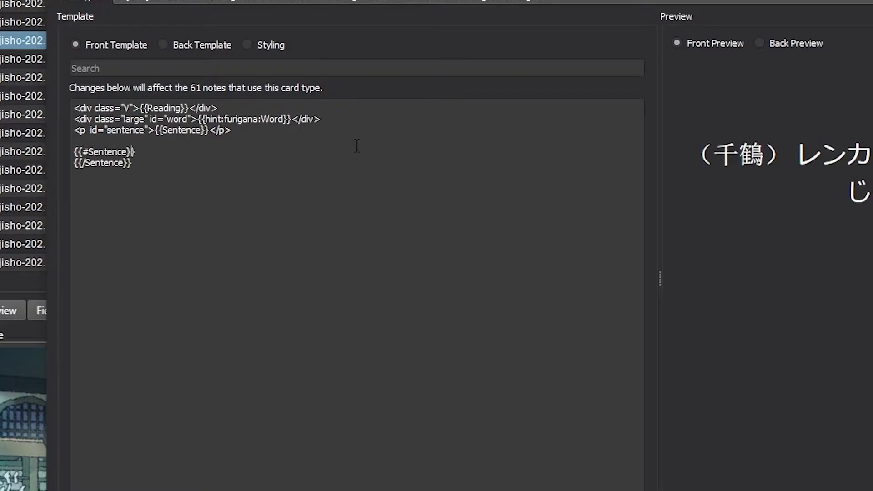
{"action": "key", "text": "Return"}
{"action": "left_click_drag", "start_coordinate": [234, 131], "coordinate": [74, 106]}
{"action": "key", "text": "ctrl+c"}
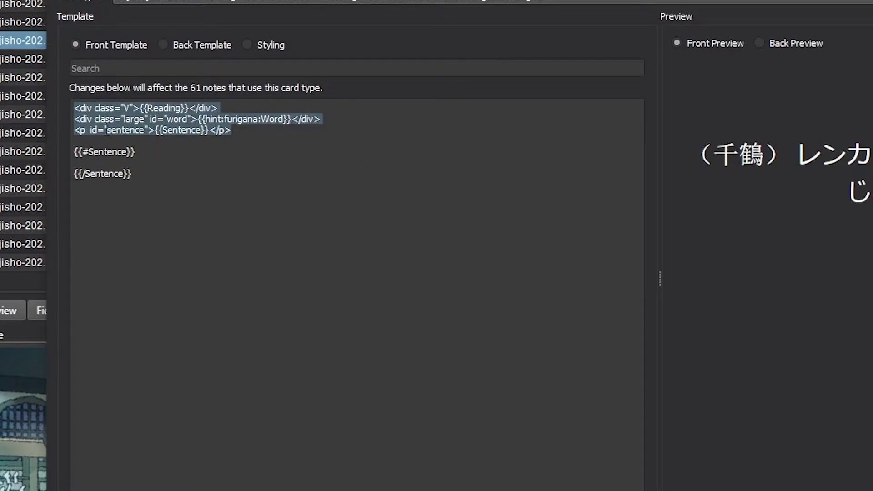
{"action": "key", "text": "Delete"}
{"action": "key", "text": "ctrl+v"}
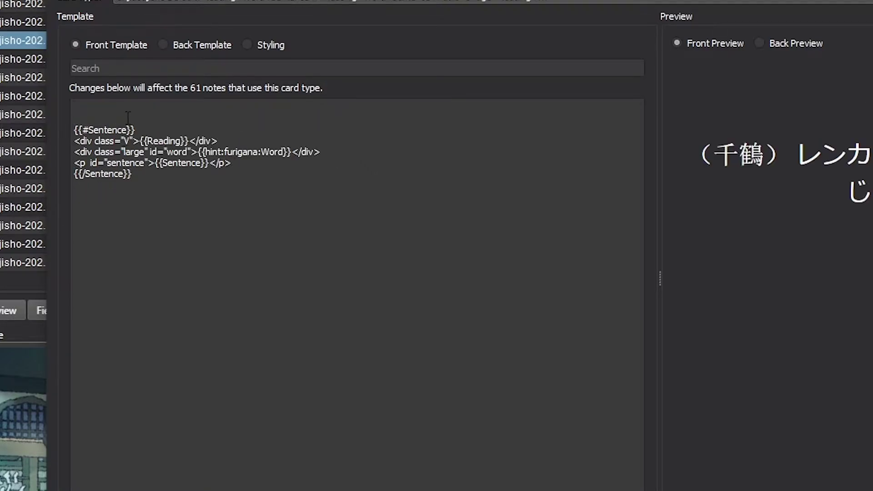
{"action": "key", "text": "BackSpace"}
{"action": "key", "text": "BackSpace"}
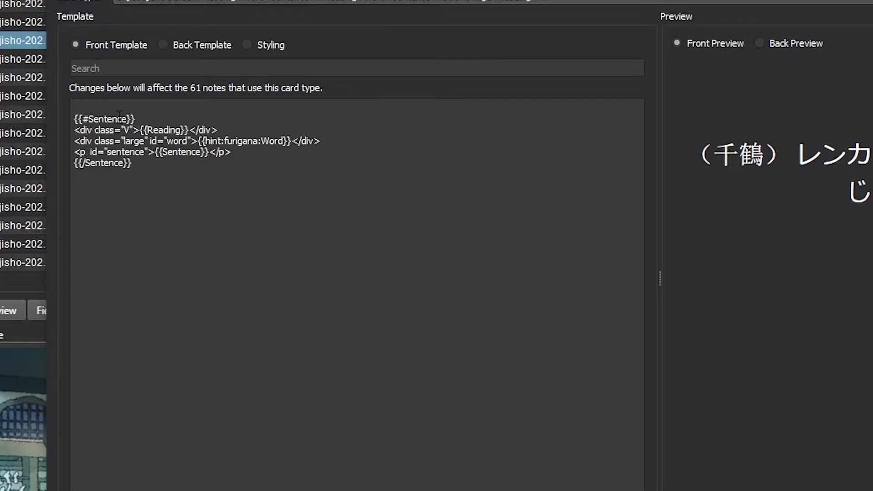
Add an empty {{}}…{{/}} block below for the no-sentence layout and copy the reading and word lines
{"action": "left_click", "coordinate": [196, 168]}
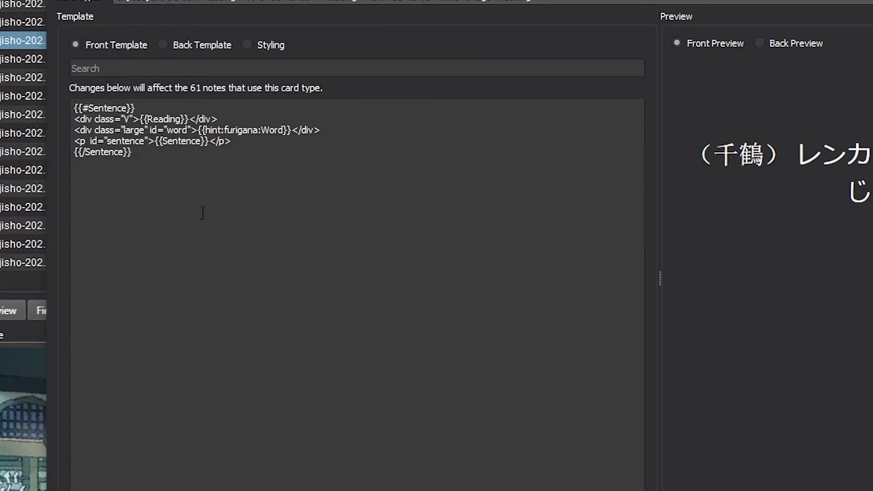
{"action": "key", "text": "Return"}
{"action": "key", "text": "Return"}
{"action": "type", "text": "{{}}"}
{"action": "key", "text": "Return"}
{"action": "key", "text": "Return"}
{"action": "type", "text": "{{/}}"}
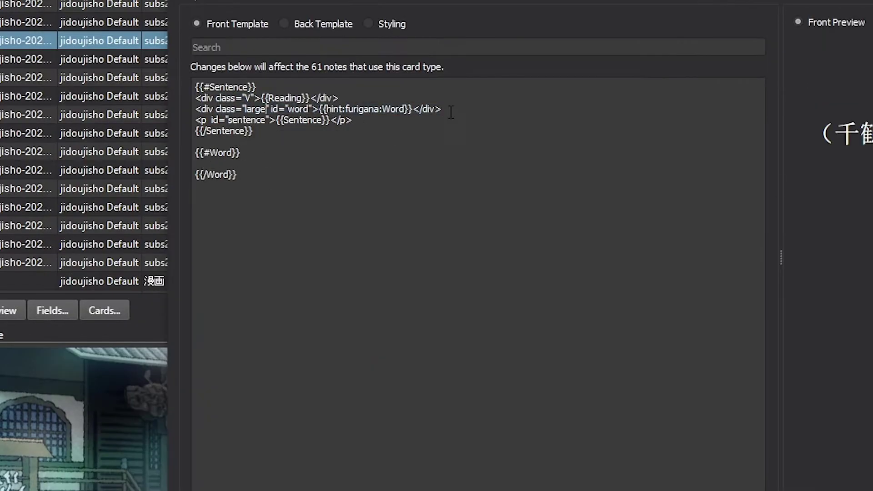
{"action": "type", "text": "<div class=\"V\">{{Reading}}</div> <div class=\"large\" id=\"word\">{{furigana:Word}}</div>"}
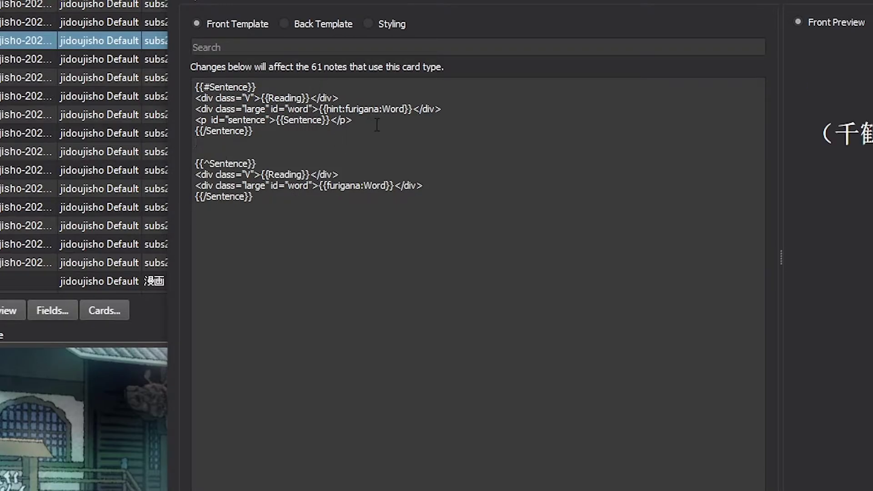
{"action": "left_click_drag", "start_coordinate": [353, 120], "coordinate": [224, 106]}
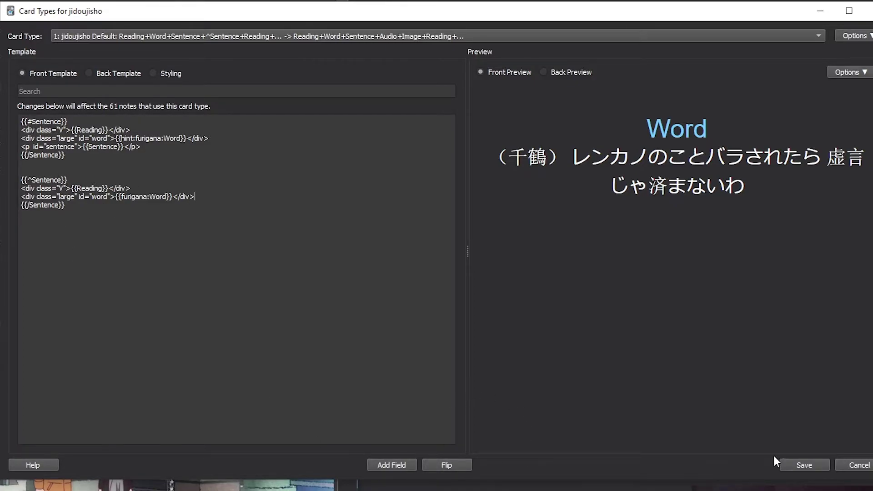
Save the template and preview the 手先 card's front
{"action": "left_click", "coordinate": [803, 465]}
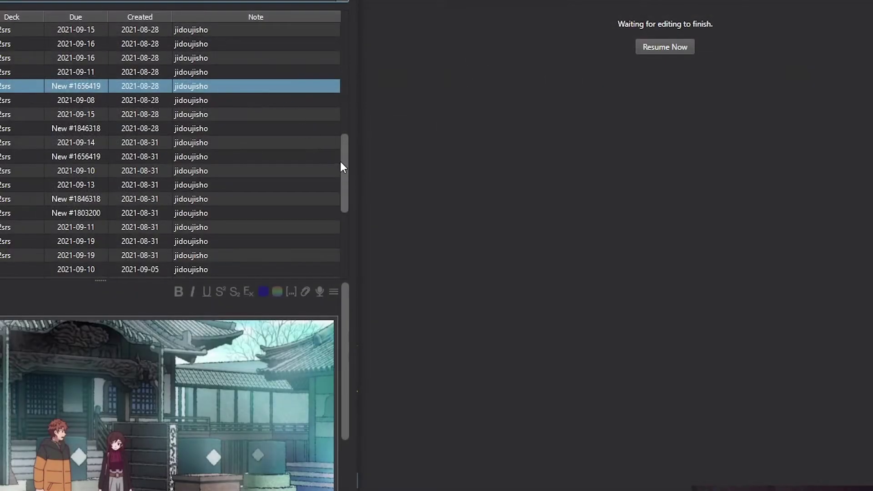
{"action": "key", "text": "shift+Down"}
{"action": "key", "text": "shift+Down"}
{"action": "key", "text": "shift+Down"}
{"action": "key", "text": "shift+Down"}
{"action": "key", "text": "shift+Down"}
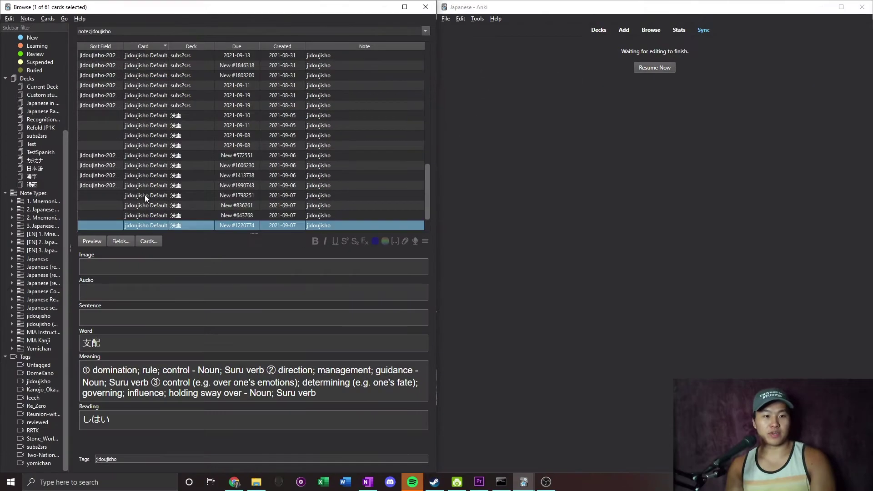
{"action": "left_click", "coordinate": [160, 196]}
{"action": "left_click", "coordinate": [100, 243]}
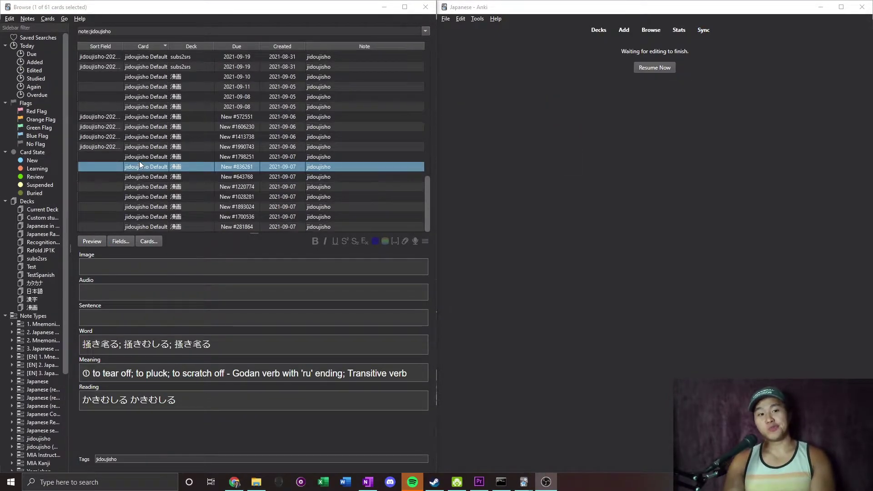
{"action": "left_click", "coordinate": [139, 160]}
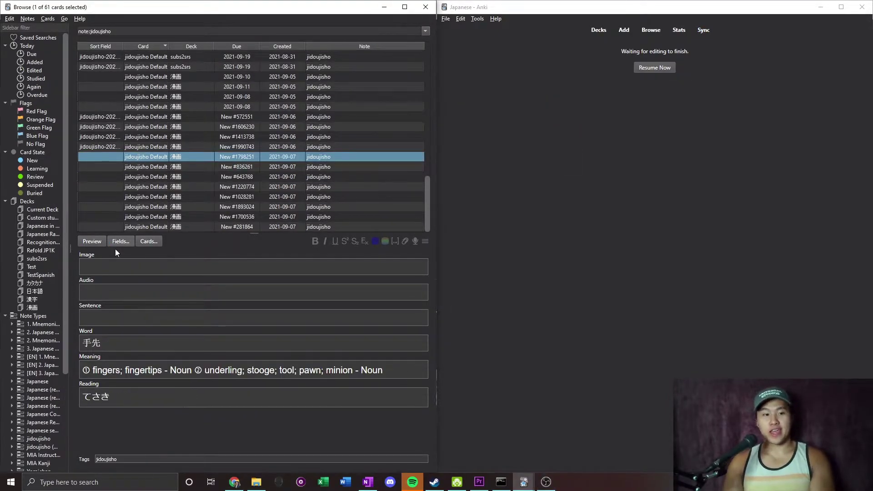
{"action": "left_click", "coordinate": [95, 242]}
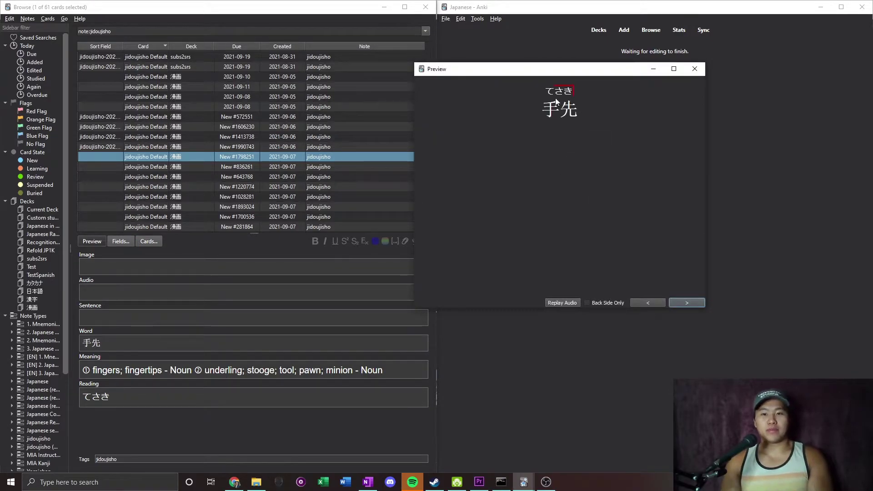
{"action": "left_click", "coordinate": [695, 69]}
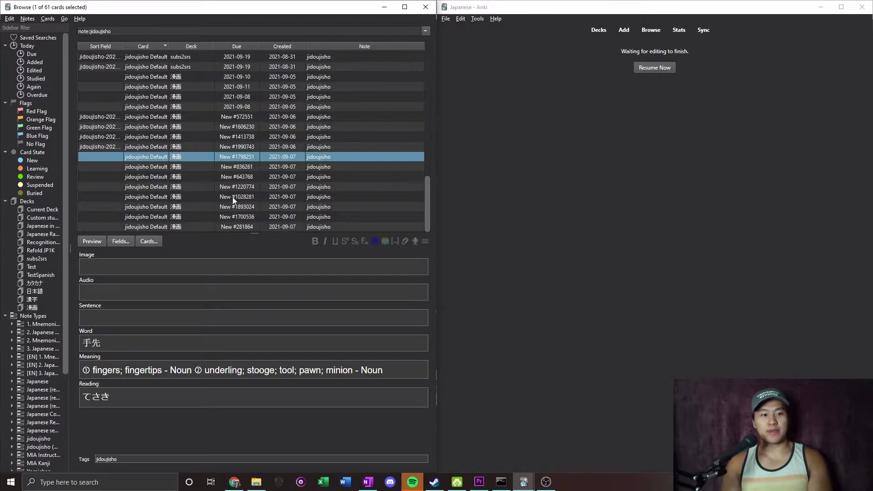
{"action": "left_click", "coordinate": [97, 241]}
{"action": "left_click", "coordinate": [697, 70]}
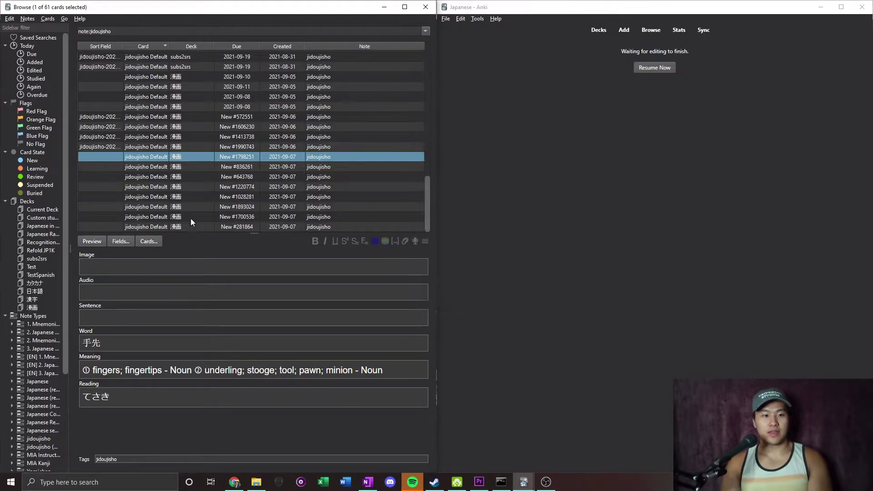
Preview the 虚言, 三分の一, 血塊 and 内; 中 cards to compare their layouts
{"action": "scroll", "coordinate": [155, 187], "scroll_direction": "up", "scroll_amount": 5}
{"action": "left_click", "coordinate": [150, 115]}
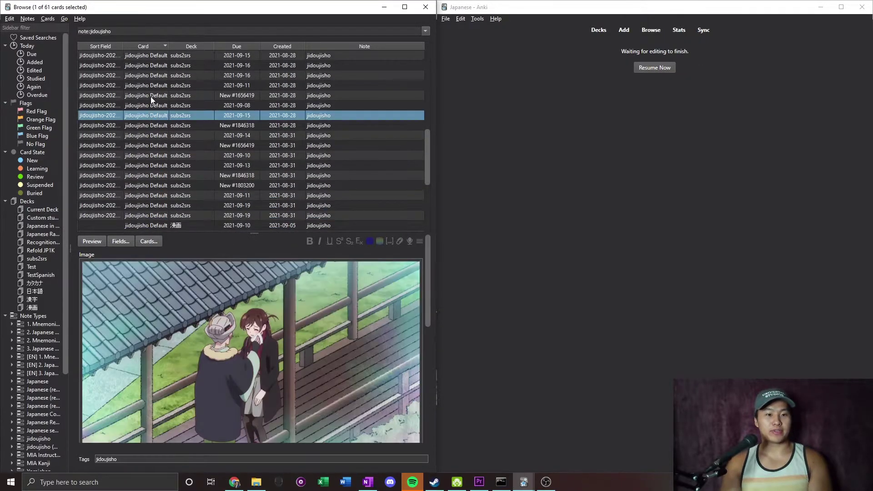
{"action": "left_click", "coordinate": [151, 96]}
{"action": "left_click", "coordinate": [96, 242]}
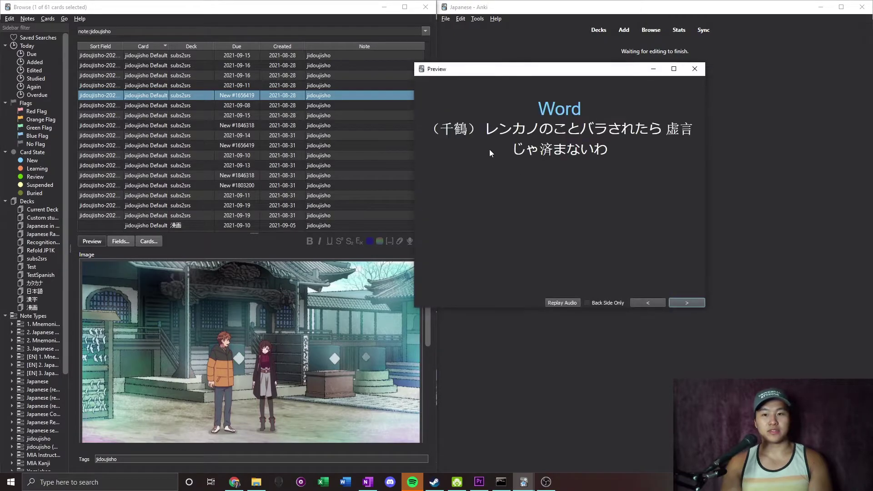
{"action": "left_click", "coordinate": [695, 68]}
{"action": "scroll", "coordinate": [150, 110], "scroll_direction": "down", "scroll_amount": 5}
{"action": "left_click", "coordinate": [149, 227]}
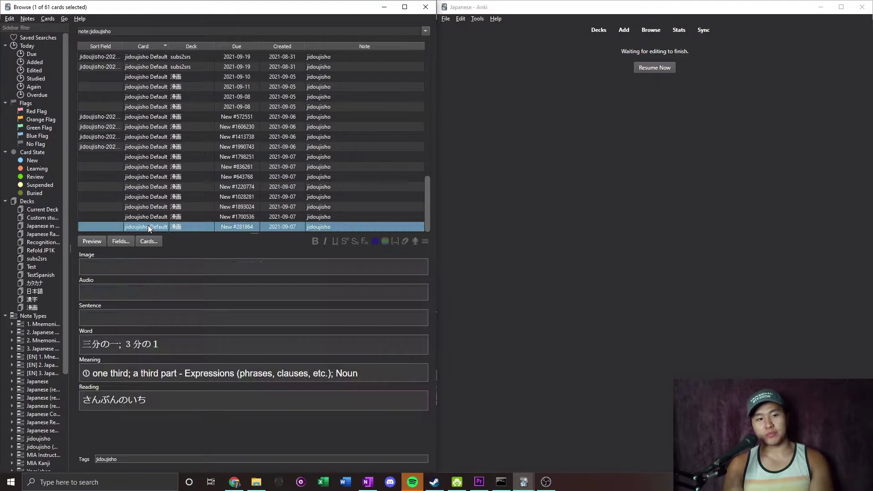
{"action": "left_click", "coordinate": [96, 241]}
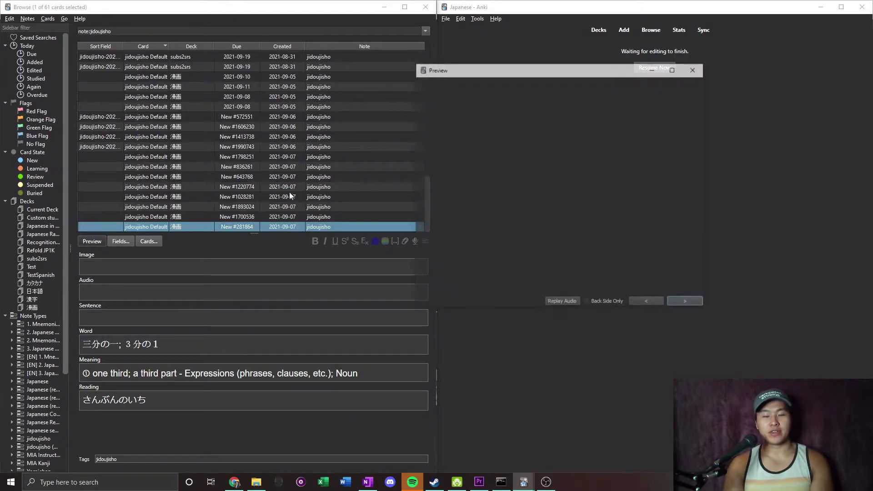
{"action": "left_click", "coordinate": [703, 66]}
{"action": "left_click", "coordinate": [135, 207]}
{"action": "left_click", "coordinate": [93, 241]}
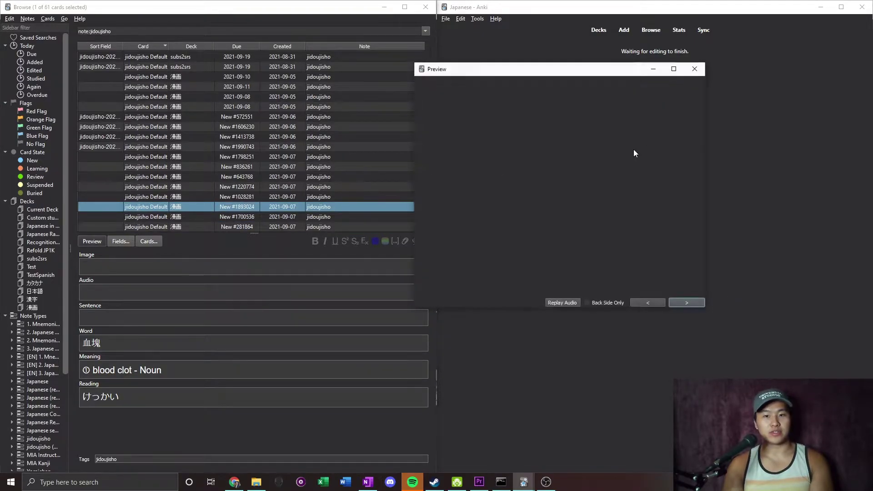
{"action": "left_click", "coordinate": [697, 67]}
{"action": "left_click", "coordinate": [149, 217]}
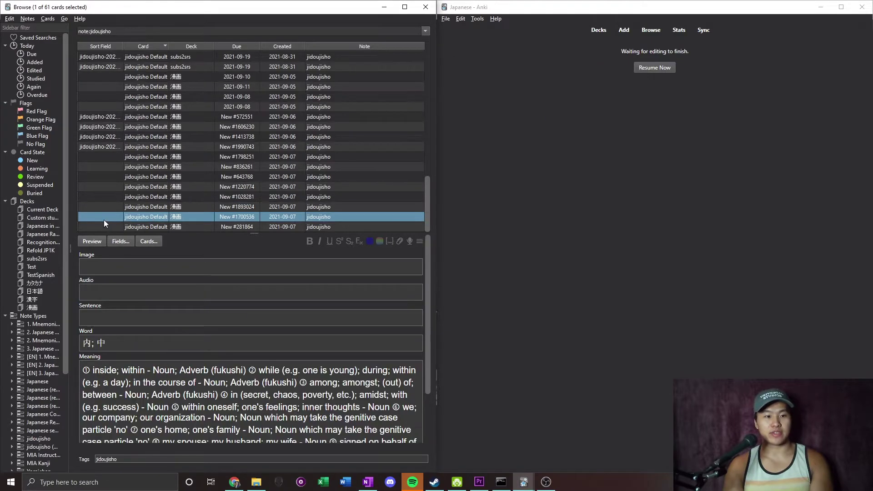
{"action": "left_click", "coordinate": [92, 242]}
{"action": "left_click", "coordinate": [697, 68]}
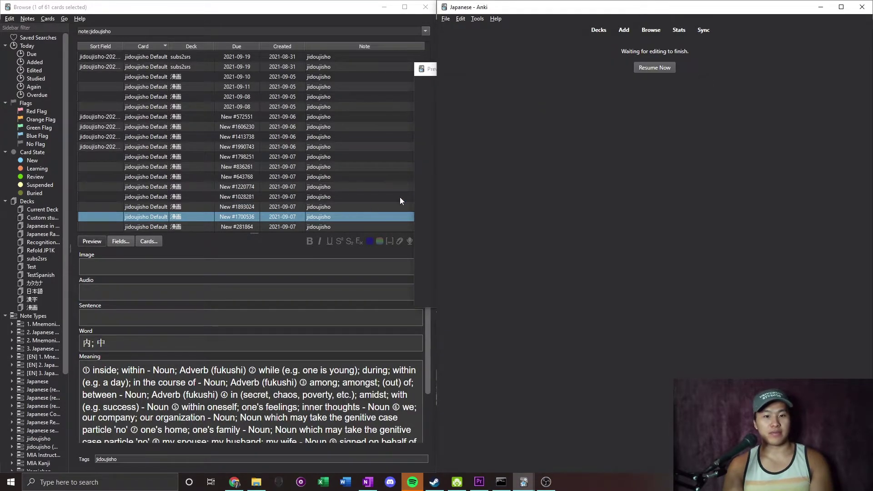
Preview the 視界 card and clear its Sentence field
{"action": "left_click", "coordinate": [146, 106]}
{"action": "left_click", "coordinate": [92, 242]}
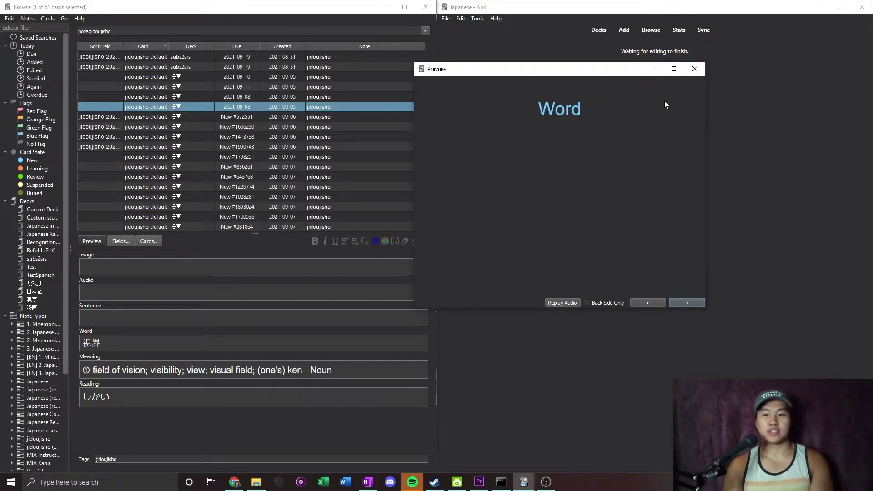
{"action": "left_click", "coordinate": [694, 69]}
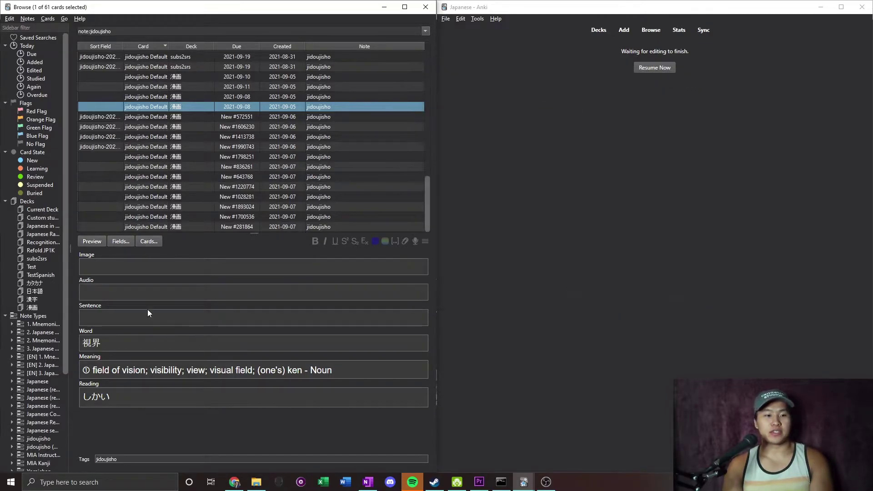
{"action": "left_click", "coordinate": [148, 314]}
{"action": "left_click", "coordinate": [87, 237]}
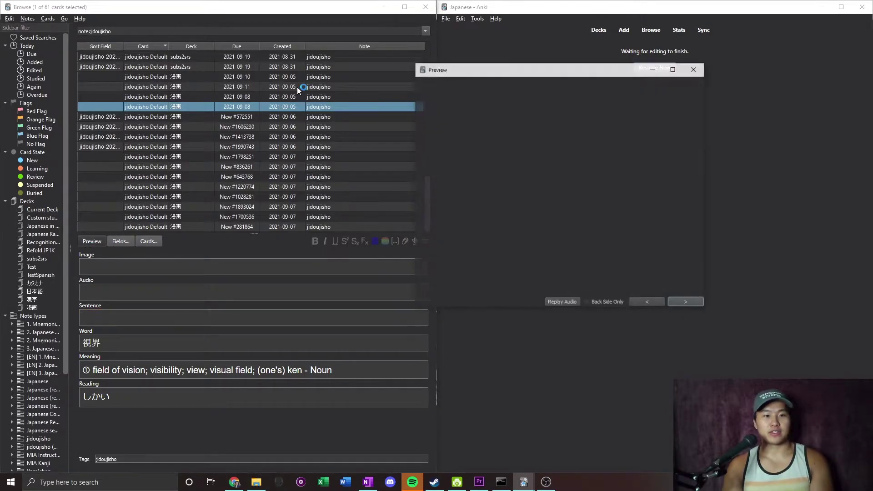
{"action": "left_click", "coordinate": [695, 68]}
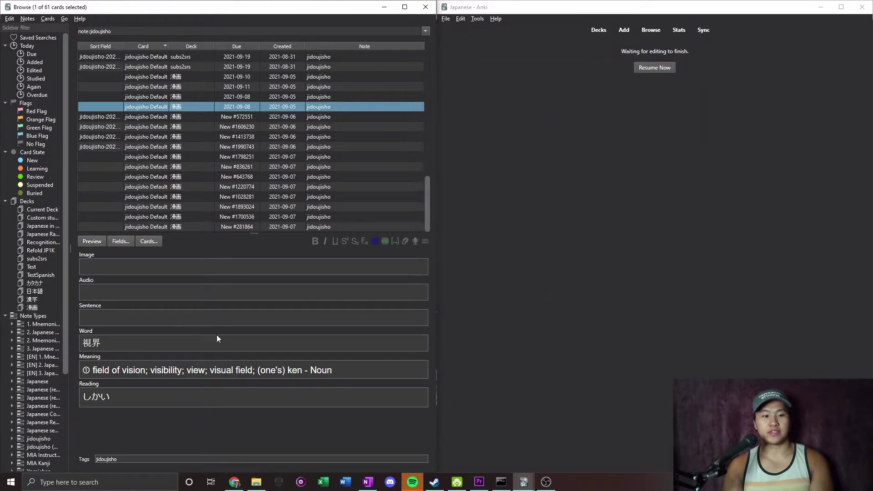
{"action": "left_click", "coordinate": [153, 313]}
{"action": "right_click", "coordinate": [166, 318]}
{"action": "left_click", "coordinate": [149, 319]}
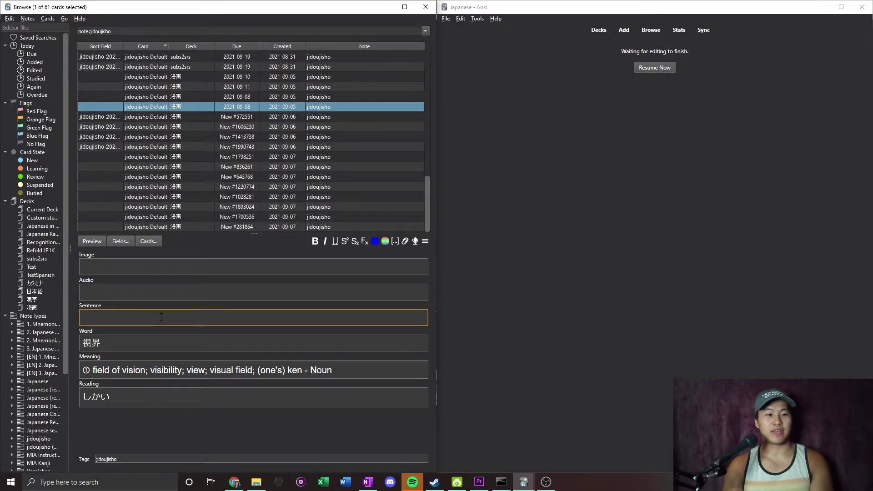
Preview the now sentence-less 視界 card, then select 吐き出す and check the Edit menu
{"action": "left_click", "coordinate": [92, 241]}
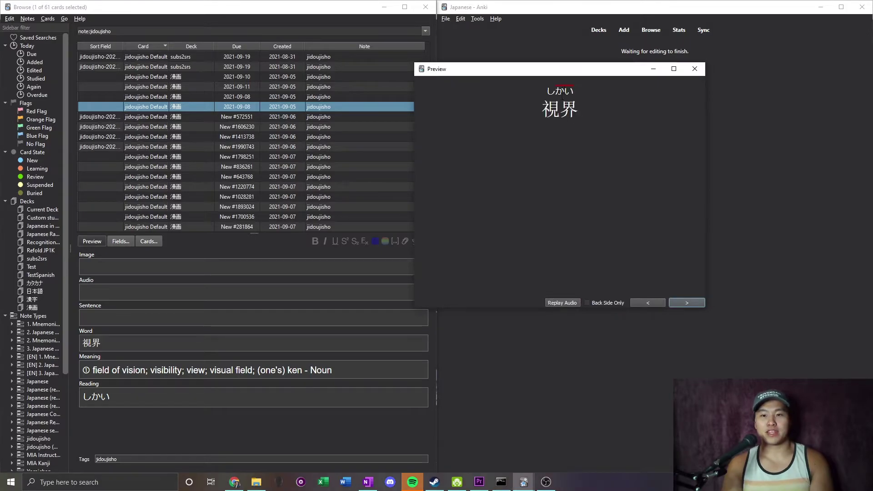
{"action": "key", "text": "Escape"}
{"action": "left_click", "coordinate": [124, 98]}
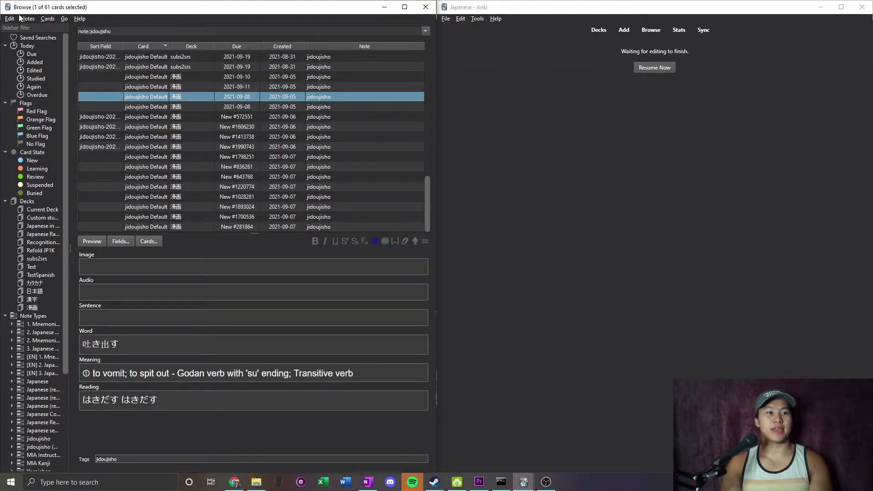
{"action": "left_click", "coordinate": [9, 18]}
{"action": "mouse_move", "coordinate": [27, 19]}
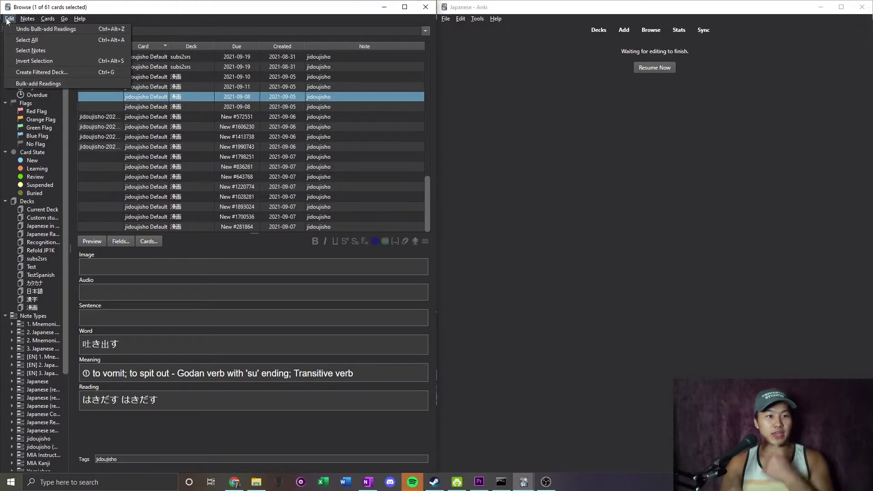
Select the 手先 card and open the jidoujisho note type's field list
{"action": "left_click", "coordinate": [150, 117]}
{"action": "left_click", "coordinate": [131, 136]}
{"action": "left_click", "coordinate": [135, 157]}
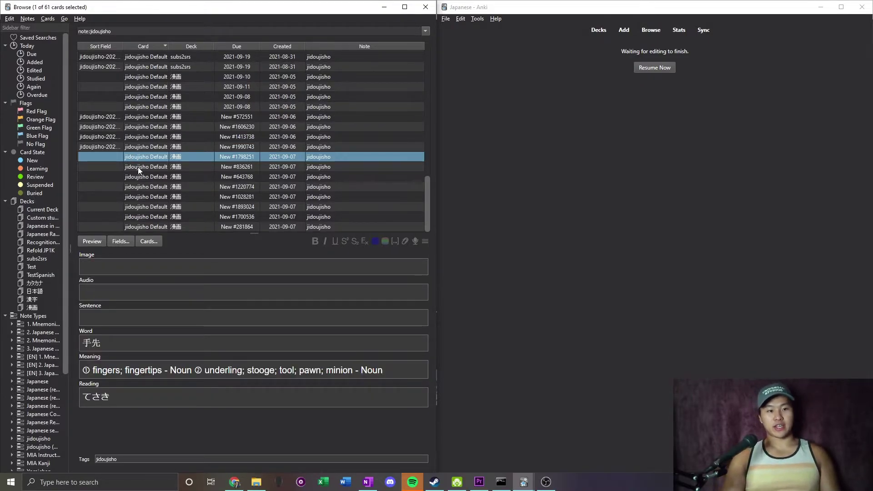
{"action": "scroll", "coordinate": [138, 170], "scroll_direction": "up", "scroll_amount": 14}
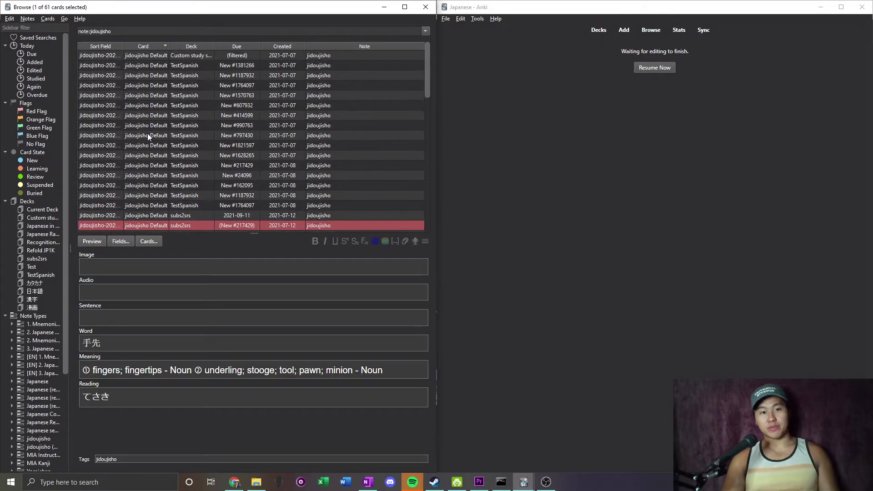
{"action": "scroll", "coordinate": [147, 133], "scroll_direction": "down", "scroll_amount": 3}
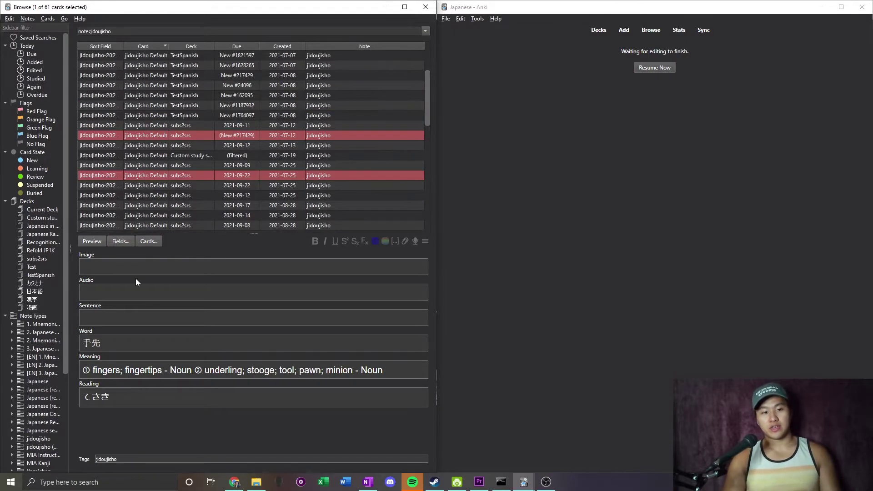
{"action": "left_click", "coordinate": [143, 241]}
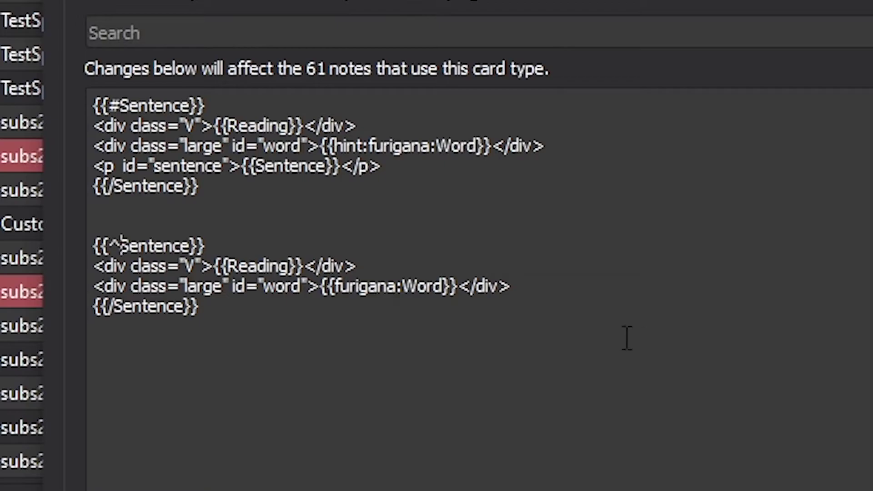
Preview the 手先 card with Sentence 'y', then again after deleting it
{"action": "left_click", "coordinate": [454, 404]}
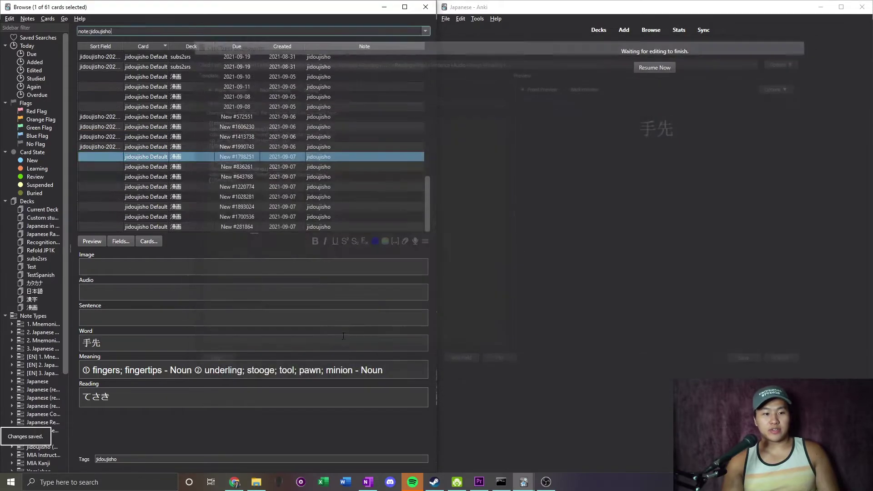
{"action": "left_click", "coordinate": [150, 315]}
{"action": "type", "text": "y"}
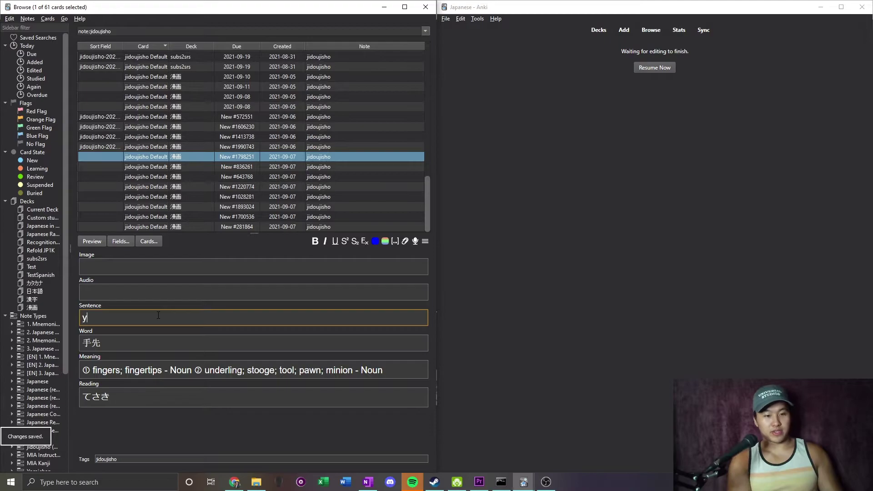
{"action": "left_click", "coordinate": [95, 242]}
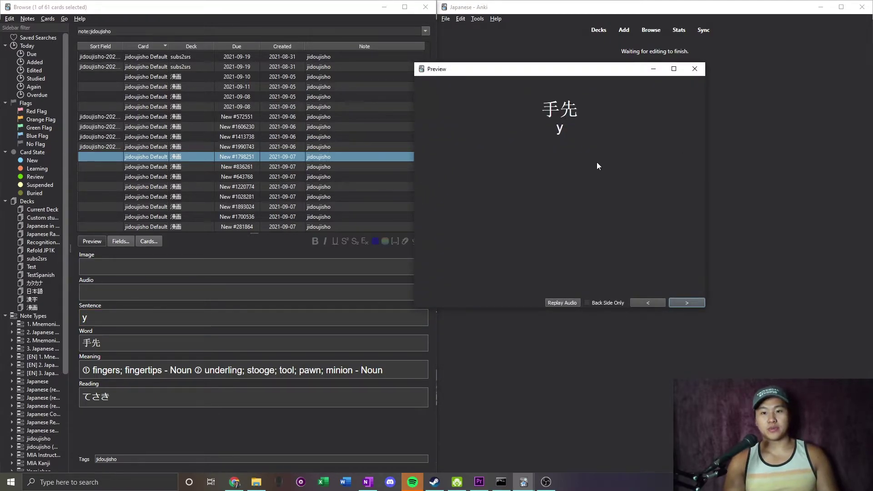
{"action": "left_click", "coordinate": [695, 68]}
{"action": "key", "text": "BackSpace"}
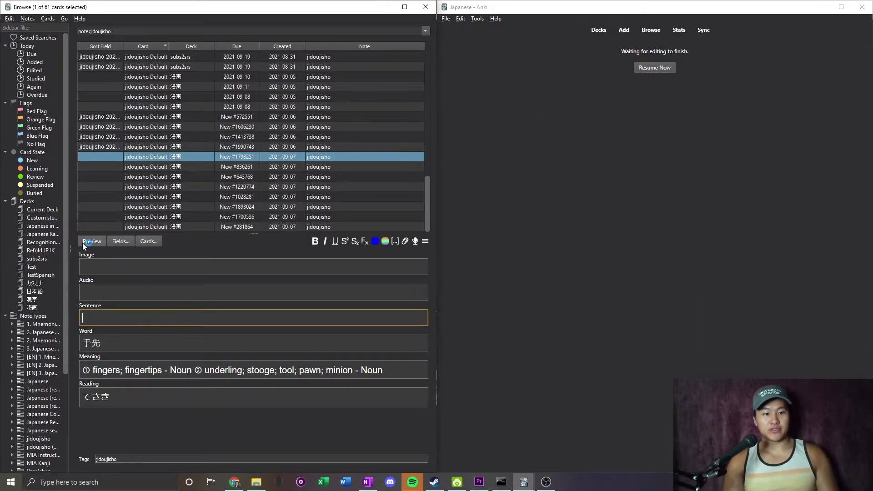
{"action": "left_click", "coordinate": [91, 241]}
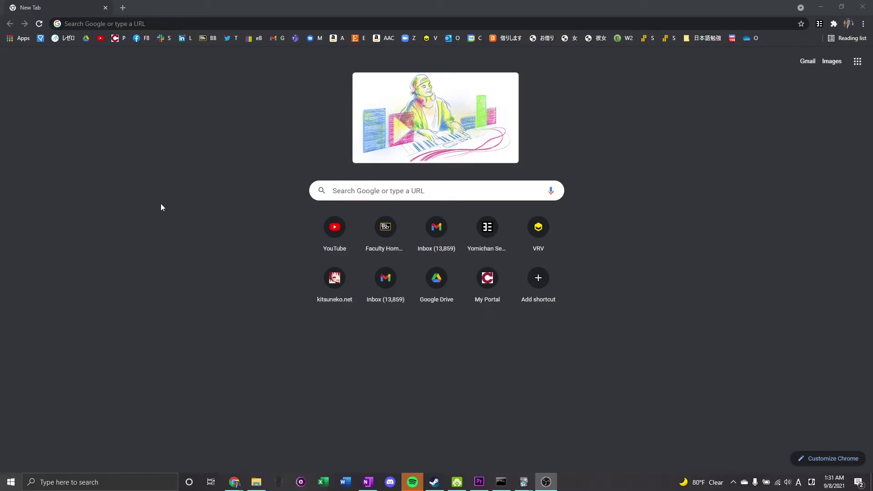
Search Google for 'batch editing anki' and select code 291119185 on the AnkiWeb Batch Editing page
{"action": "left_click", "coordinate": [352, 190]}
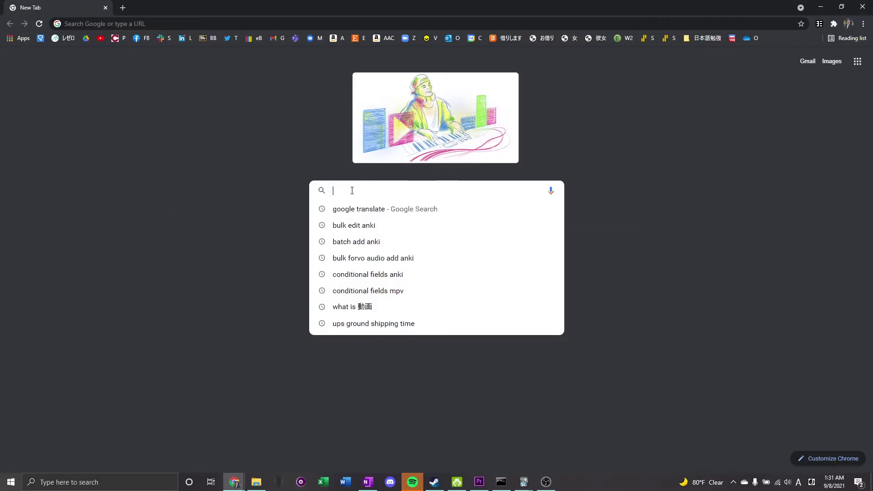
{"action": "type", "text": "batch "}
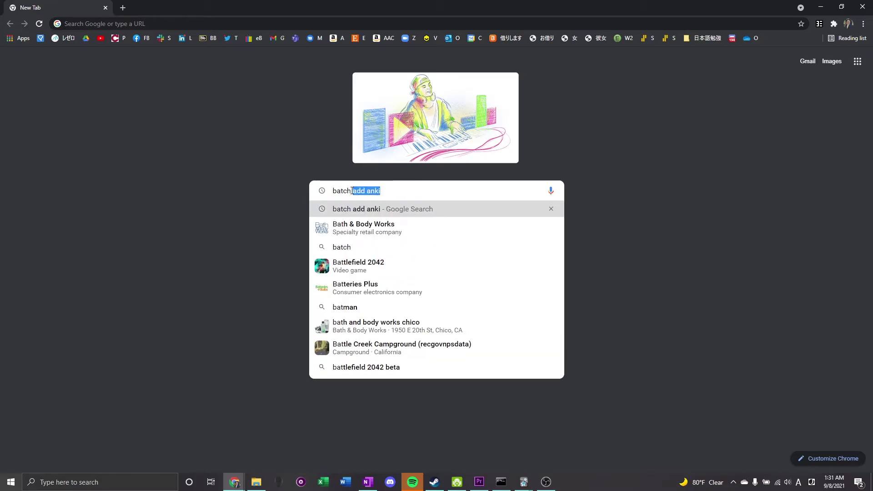
{"action": "type", "text": "editing anki"}
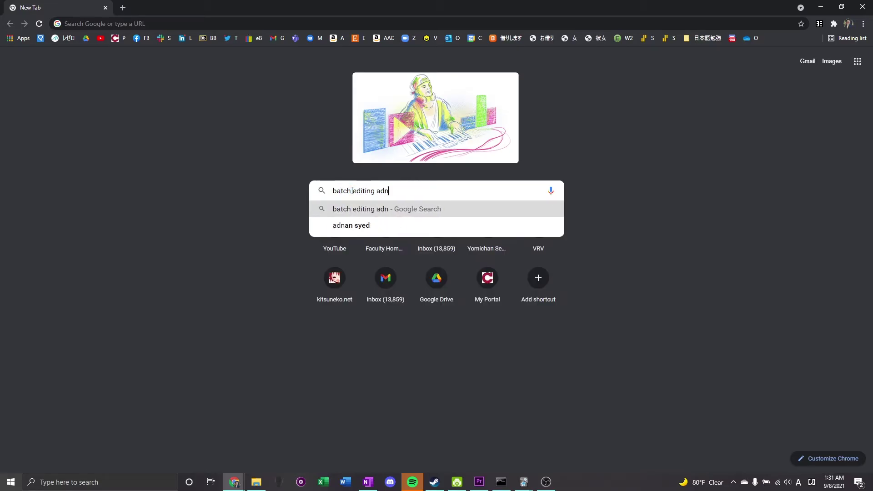
{"action": "key", "text": "Return"}
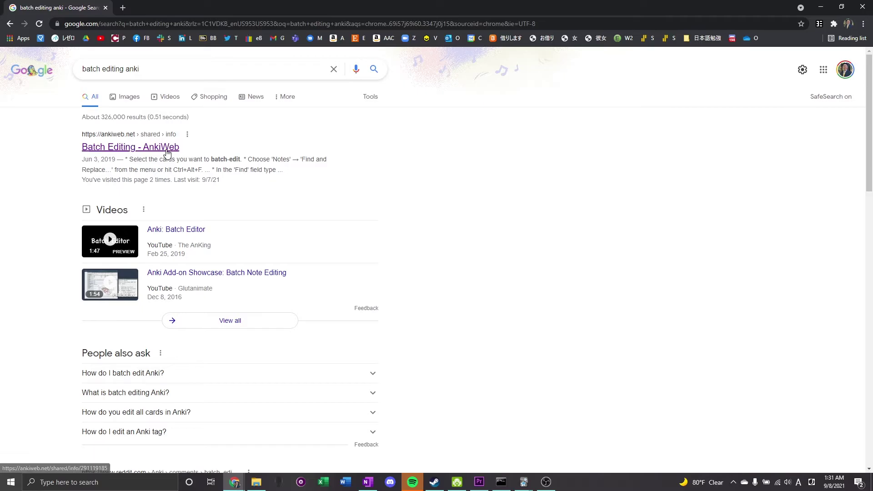
{"action": "left_click", "coordinate": [168, 150]}
{"action": "scroll", "coordinate": [587, 266], "scroll_direction": "down", "scroll_amount": 20}
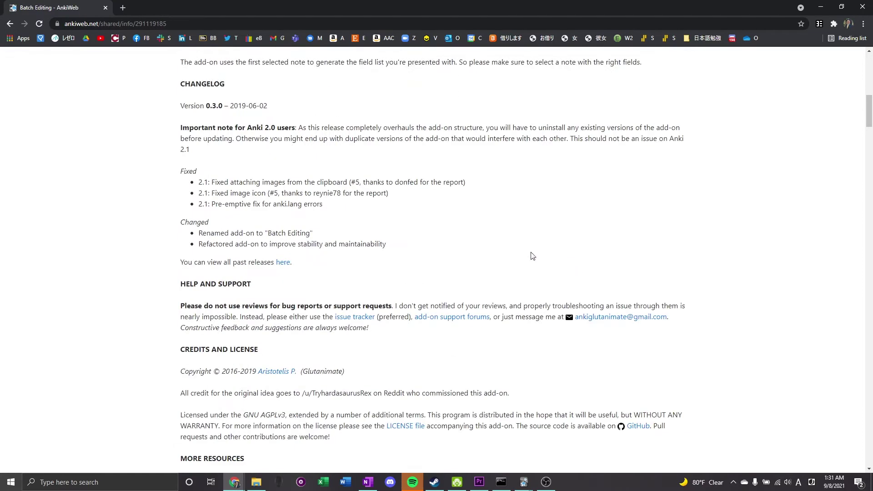
{"action": "left_click_drag", "start_coordinate": [234, 367], "coordinate": [197, 369]}
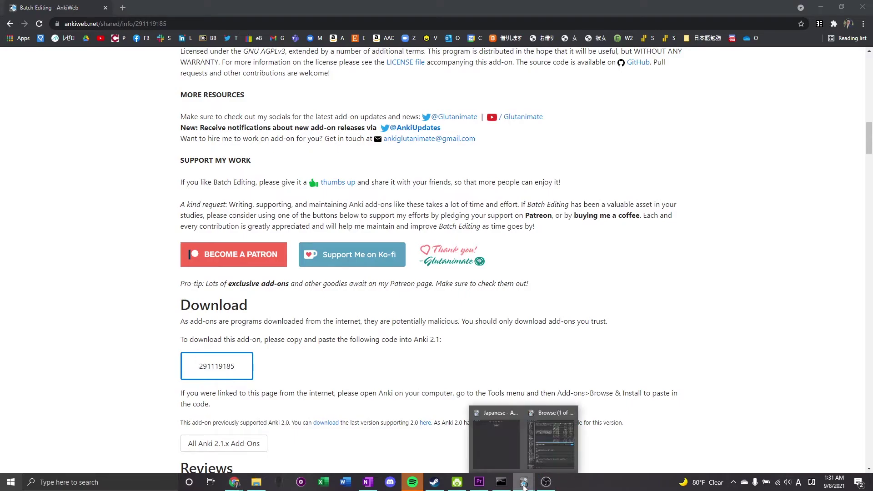
{"action": "left_click", "coordinate": [524, 482]}
Confirm in the Add-ons manager that Batch Editing is already installed, cancelling the code install
{"action": "left_click", "coordinate": [495, 436]}
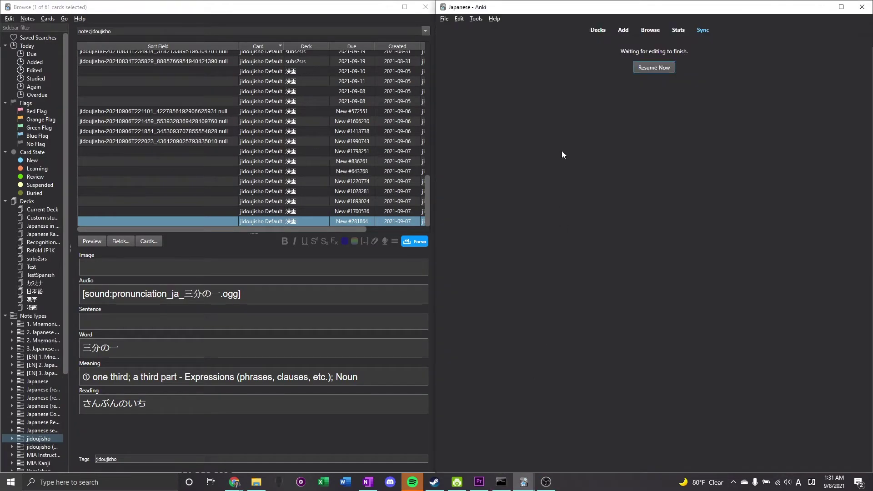
{"action": "left_click", "coordinate": [477, 19]}
{"action": "left_click", "coordinate": [484, 90]}
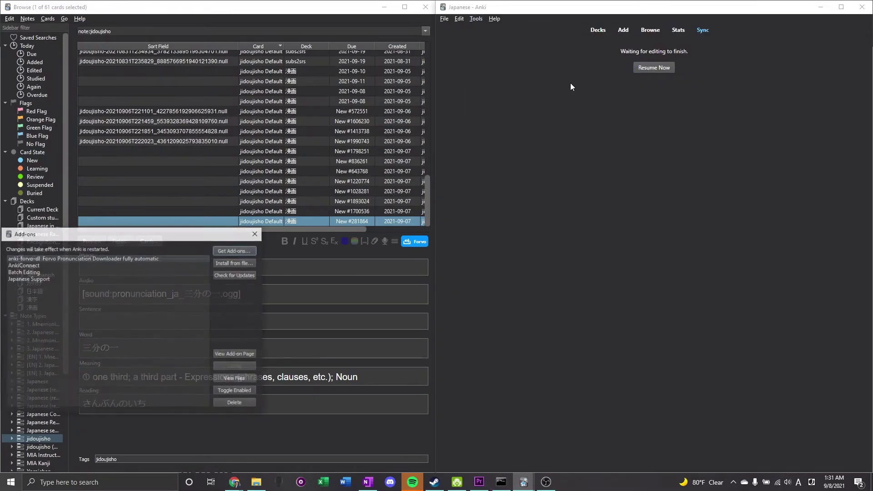
{"action": "left_click", "coordinate": [235, 251]}
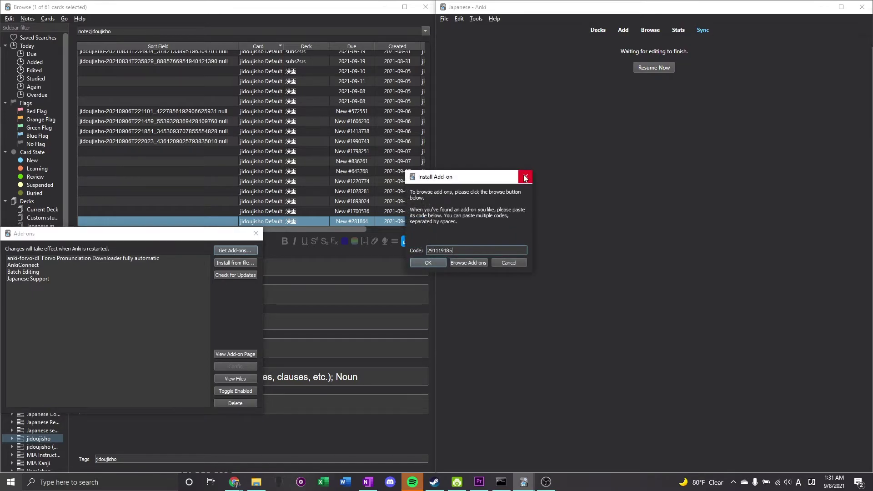
{"action": "left_click", "coordinate": [525, 177]}
{"action": "left_click", "coordinate": [256, 234]}
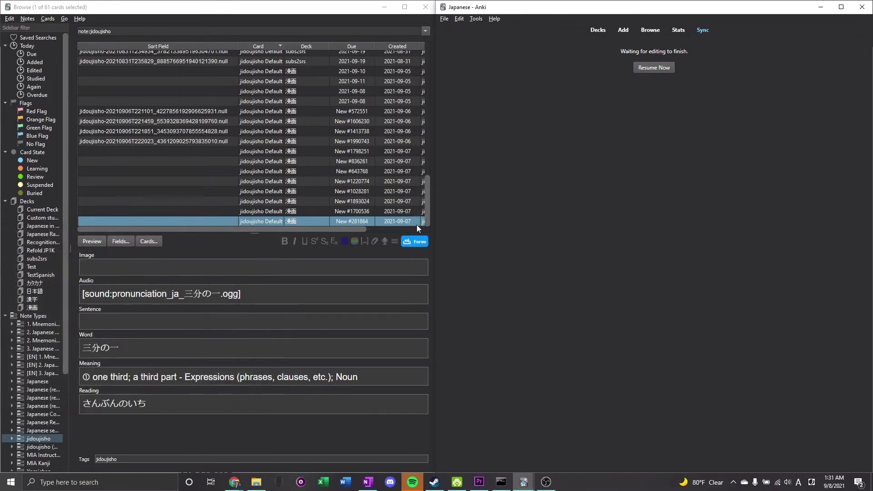
{"action": "left_click", "coordinate": [11, 19]}
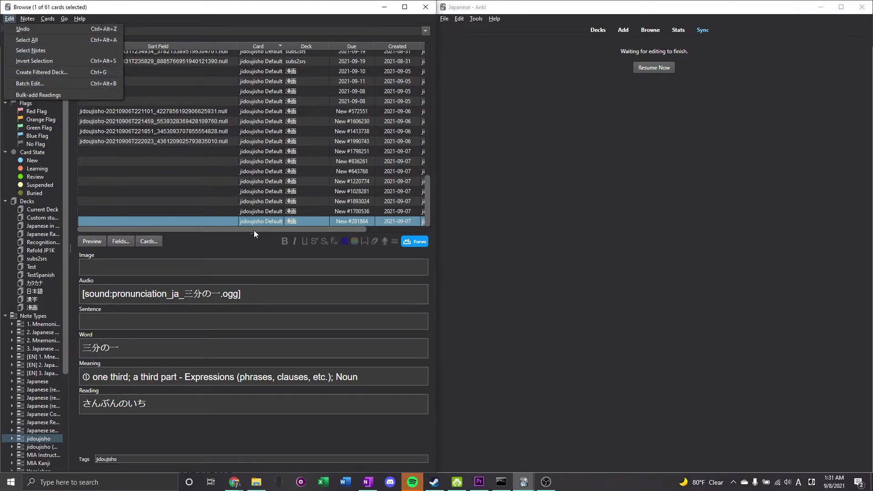
Select all 16 漫画 notes and batch-replace their Sentence field with empty content
{"action": "left_click", "coordinate": [212, 176]}
{"action": "scroll", "coordinate": [211, 177], "scroll_direction": "up", "scroll_amount": 3}
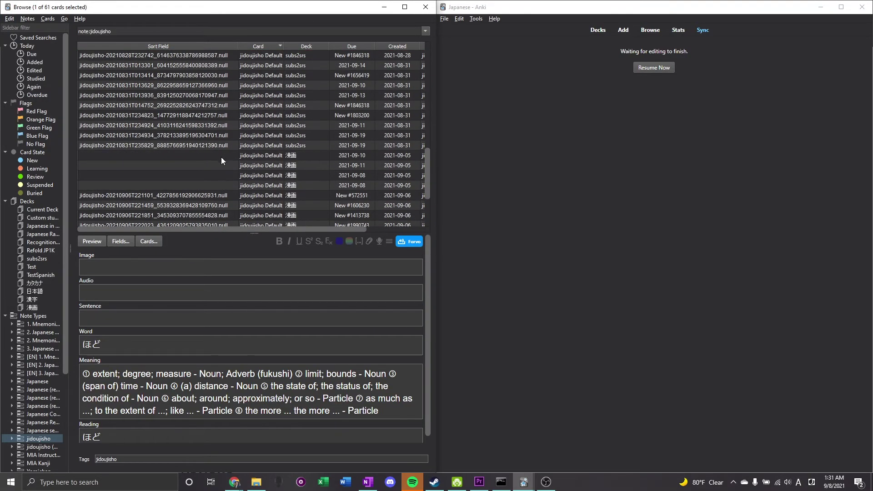
{"action": "left_click", "coordinate": [221, 157]}
{"action": "scroll", "coordinate": [218, 163], "scroll_direction": "down", "scroll_amount": 3}
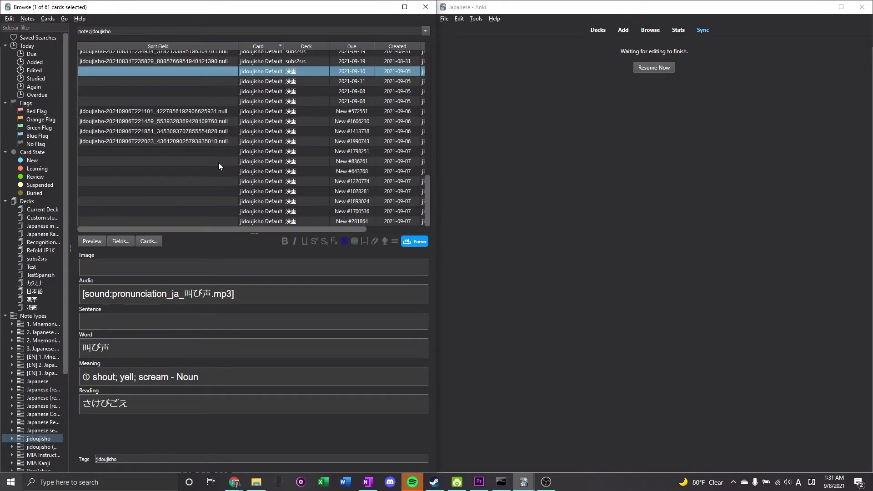
{"action": "left_click", "coordinate": [213, 219], "text": "shift"}
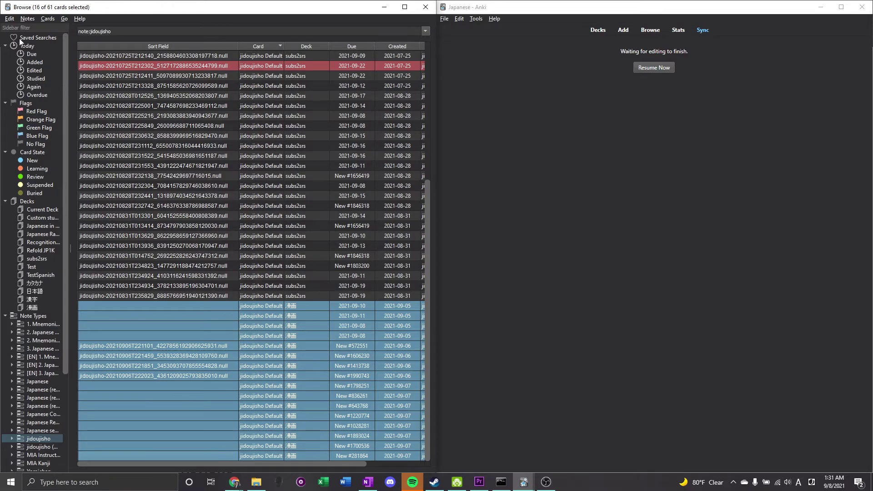
{"action": "left_click", "coordinate": [10, 18]}
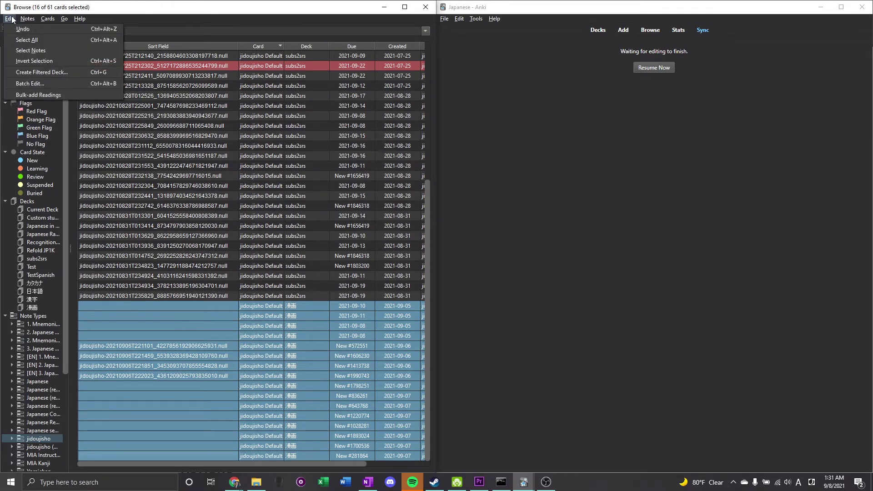
{"action": "left_click", "coordinate": [43, 86]}
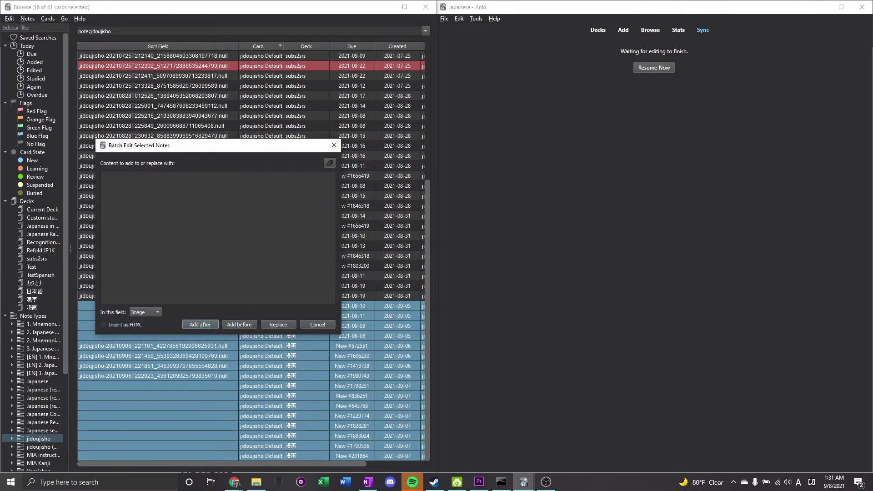
{"action": "left_click", "coordinate": [145, 312]}
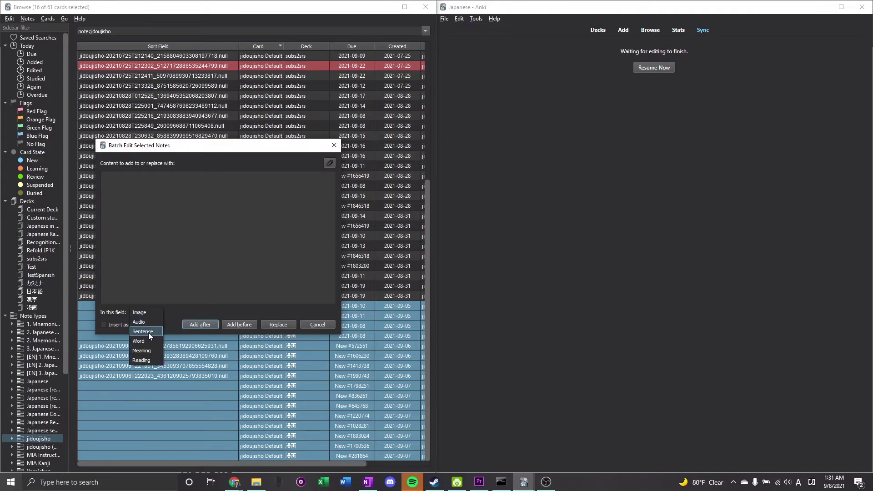
{"action": "left_click", "coordinate": [149, 332]}
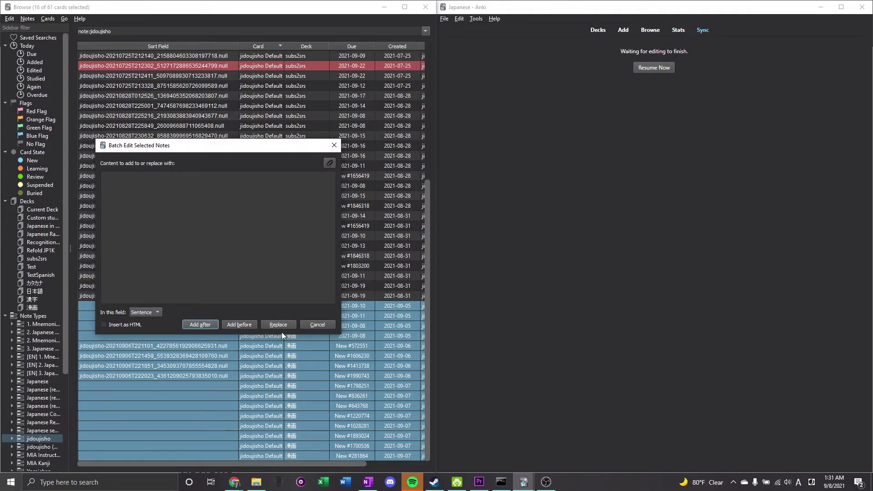
{"action": "left_click", "coordinate": [335, 145]}
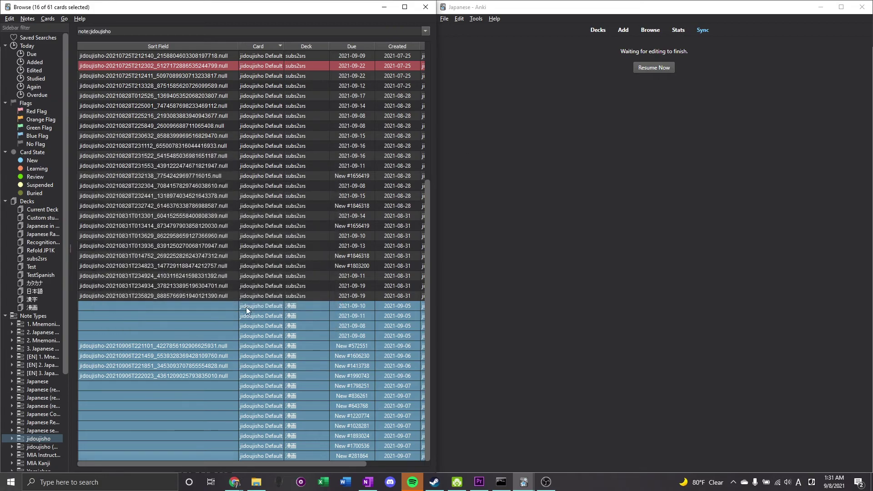
Preview a single cleared 漫画 card, then step down to the ほど card showing only the word
{"action": "left_click", "coordinate": [169, 310]}
{"action": "left_click", "coordinate": [90, 241]}
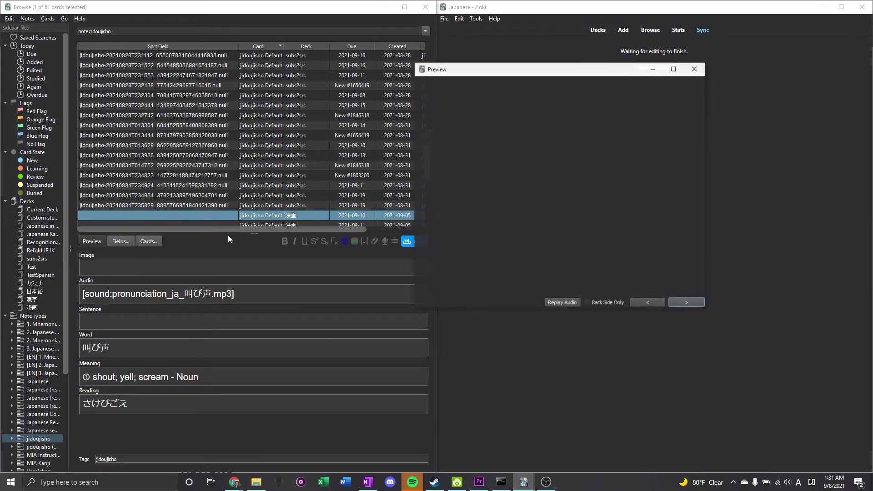
{"action": "key", "text": "Down"}
{"action": "key", "text": "Down"}
{"action": "key", "text": "Down"}
{"action": "key", "text": "Down"}
{"action": "key", "text": "Down"}
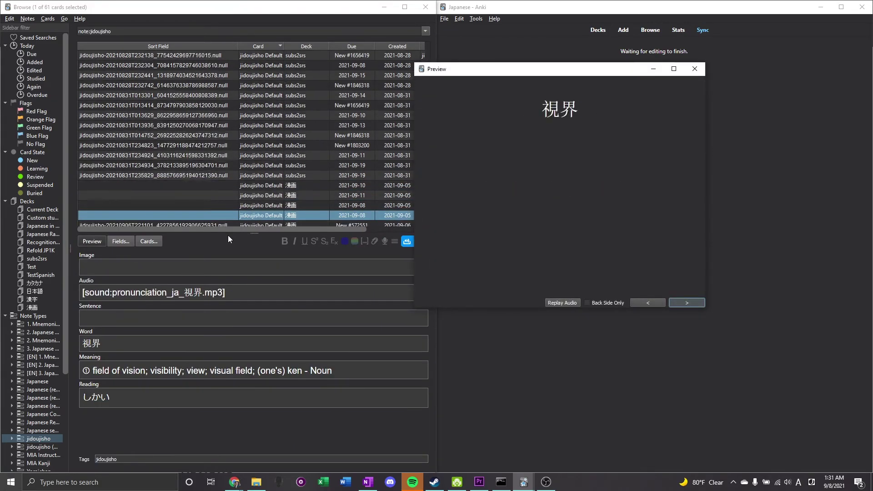
{"action": "key", "text": "Down"}
{"action": "key", "text": "Down"}
{"action": "key", "text": "Down"}
{"action": "key", "text": "Down"}
{"action": "key", "text": "Down"}
{"action": "key", "text": "Down"}
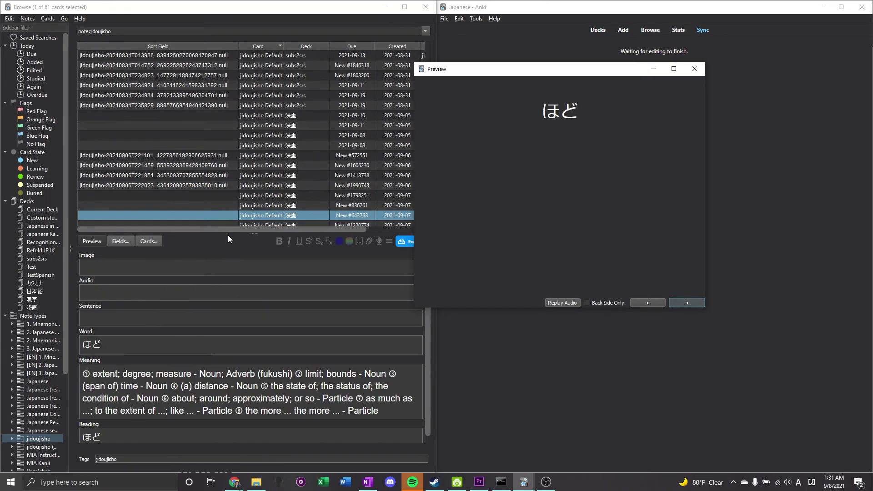